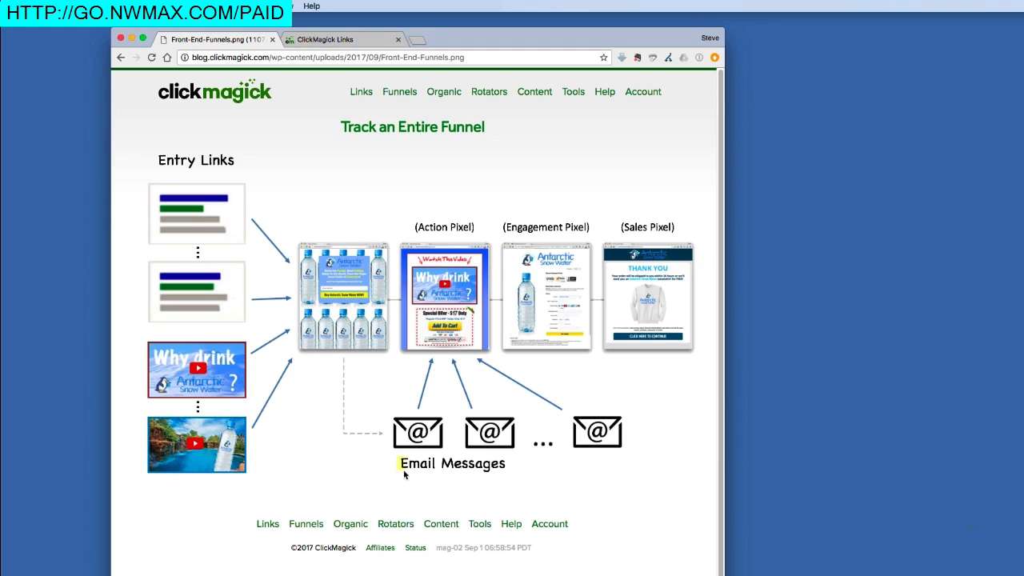
Step: Glance at the Link Groups page from the Links tab, then open the Total Stats - ASW link's settings
{"action": "left_click_drag", "start_coordinate": [426, 474], "coordinate": [437, 474]}
{"action": "left_click", "coordinate": [365, 42]}
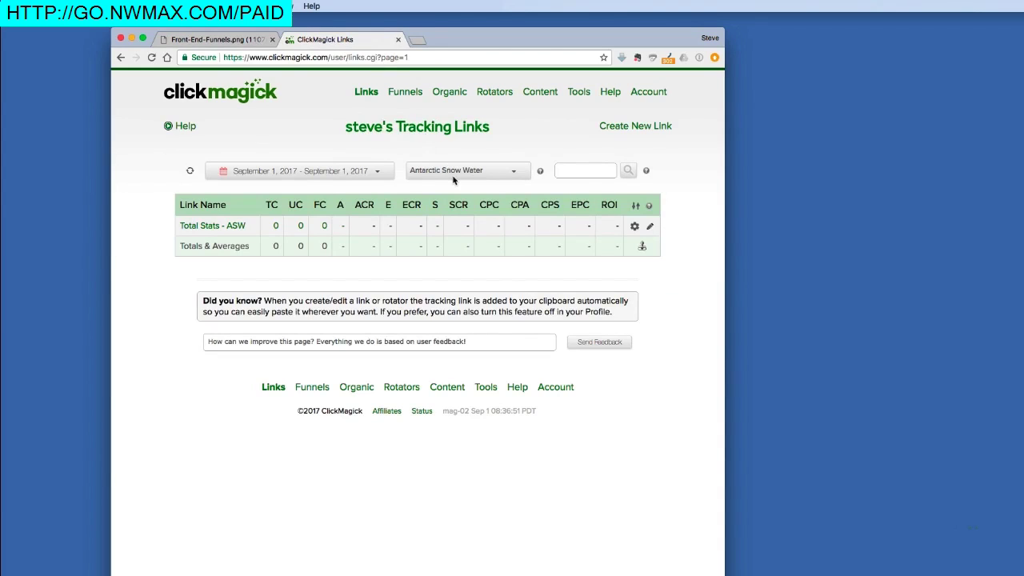
{"action": "left_click", "coordinate": [539, 171]}
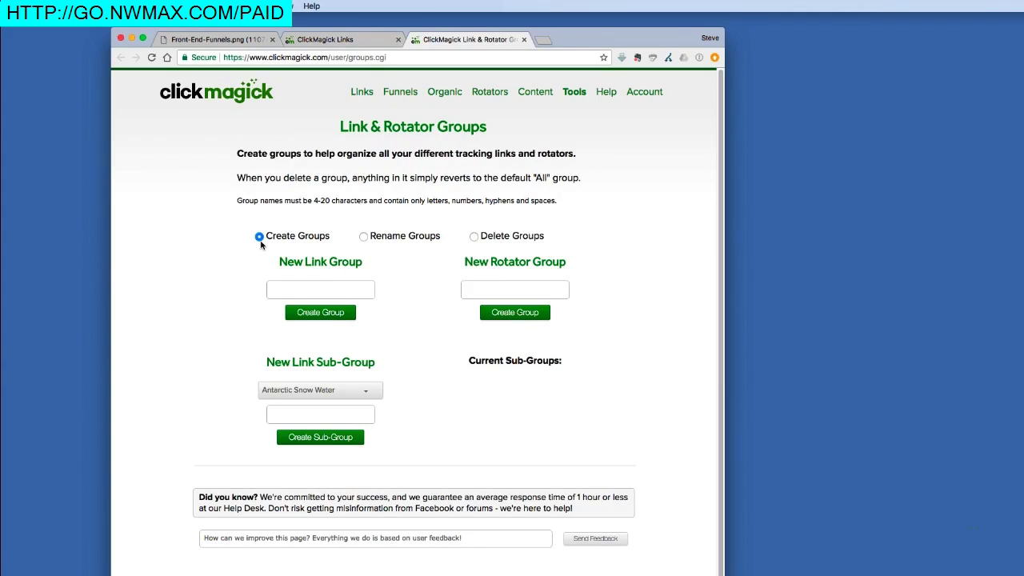
{"action": "left_click", "coordinate": [293, 291]}
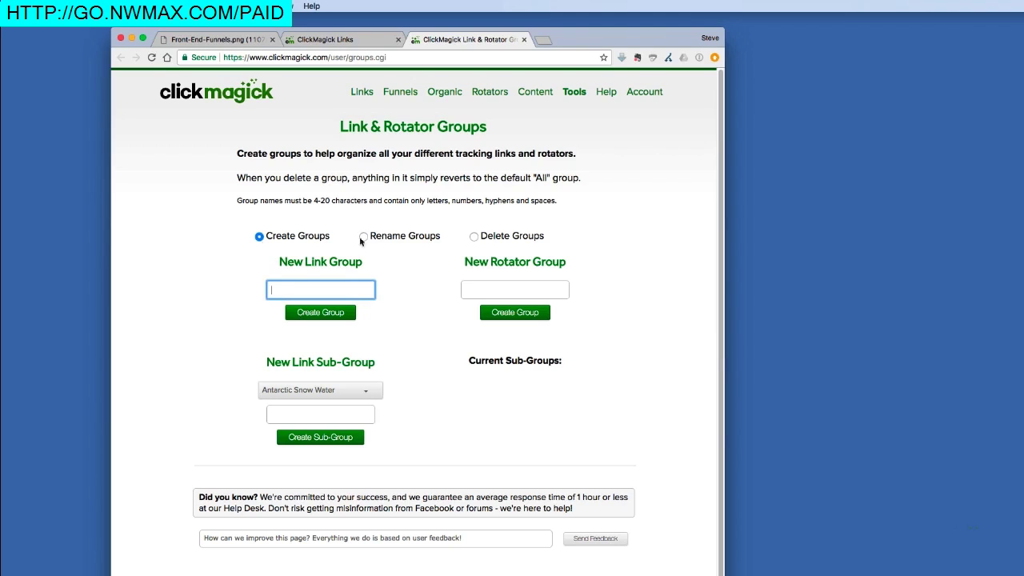
{"action": "left_click", "coordinate": [523, 39]}
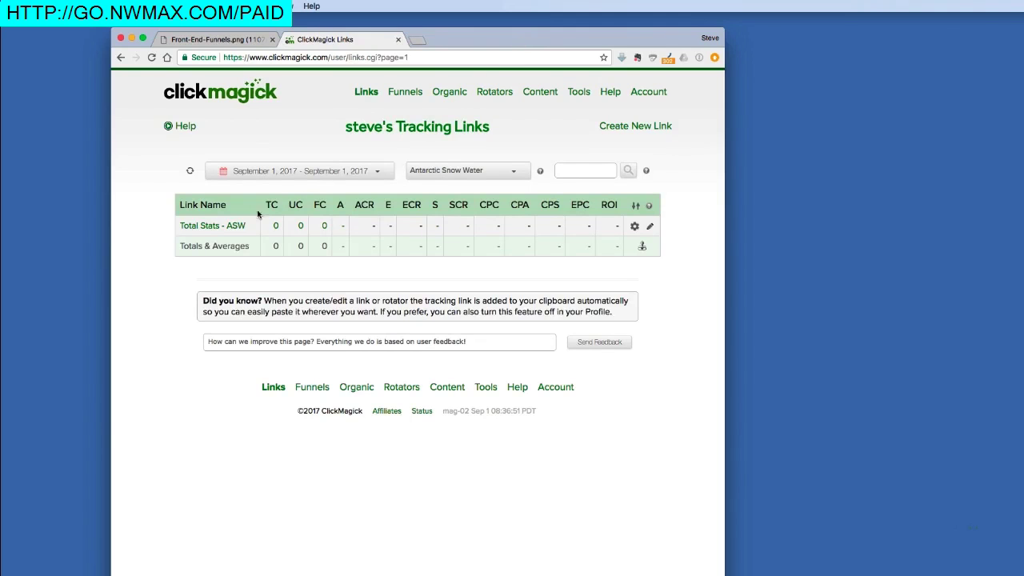
{"action": "left_click", "coordinate": [212, 226]}
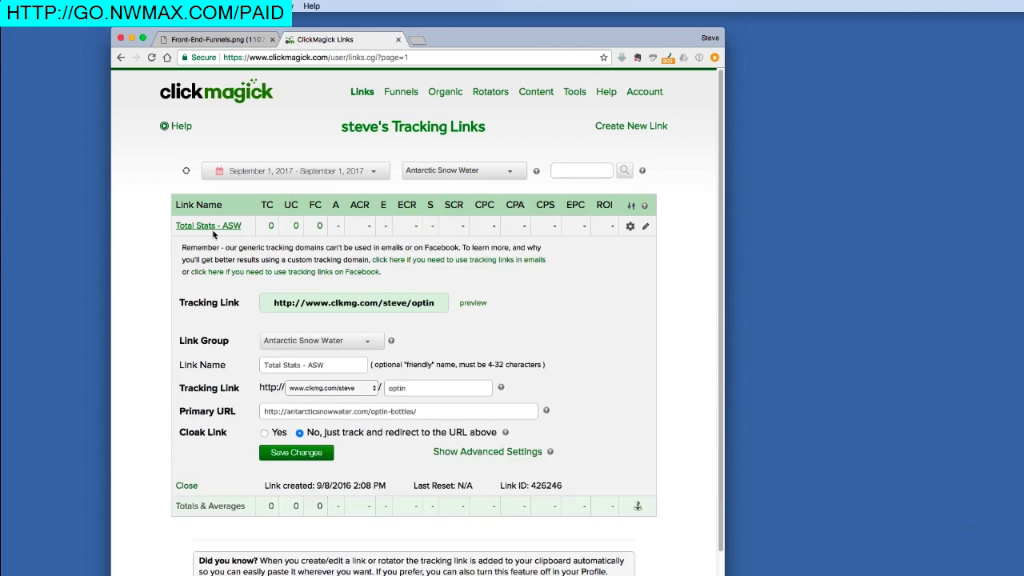
{"action": "left_click", "coordinate": [221, 39]}
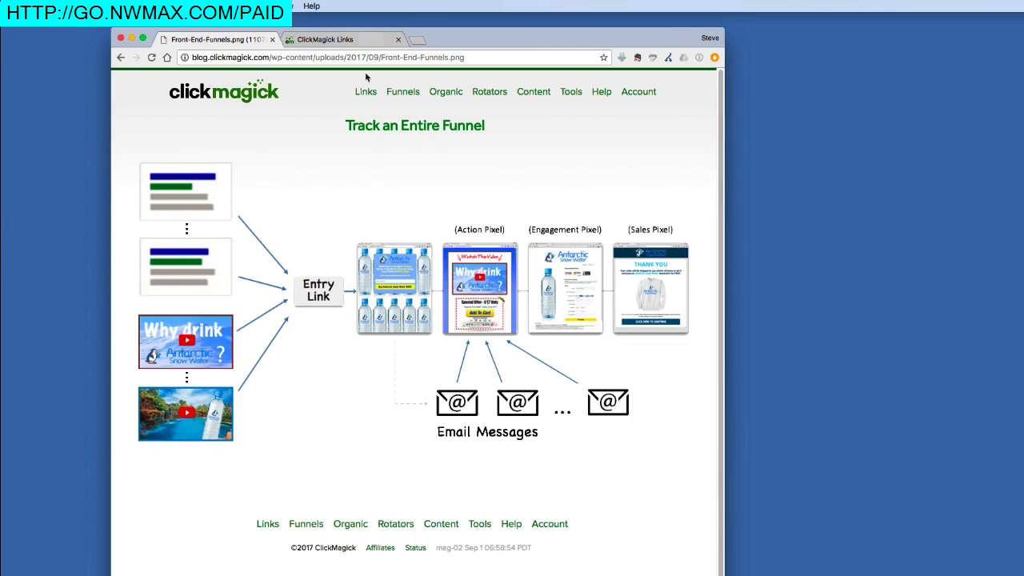
{"action": "left_click", "coordinate": [361, 42]}
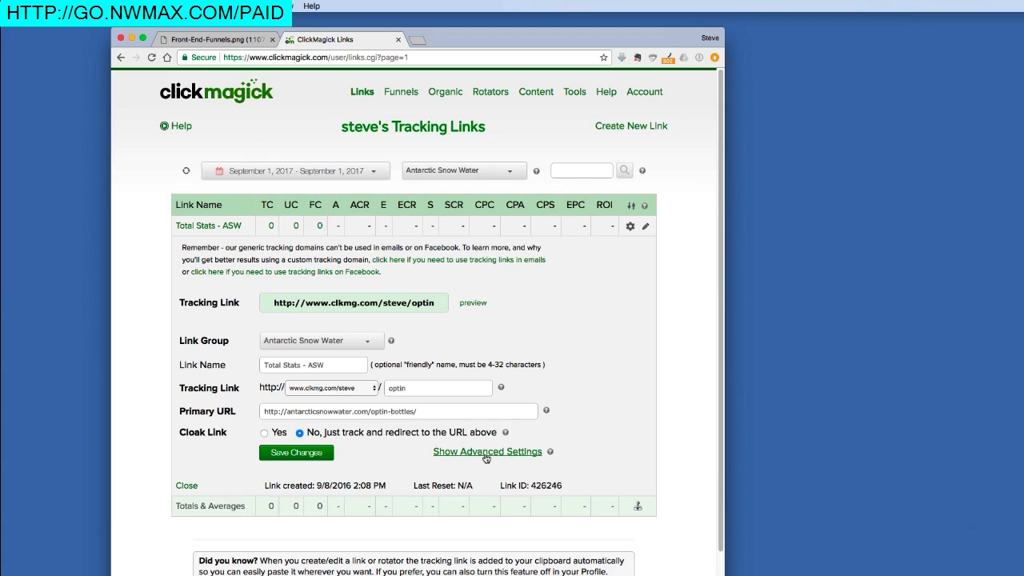
Step: In advanced settings, set Entry Link to 'Yes, this is a Funnel Entry Link' and save
{"action": "left_click", "coordinate": [485, 452]}
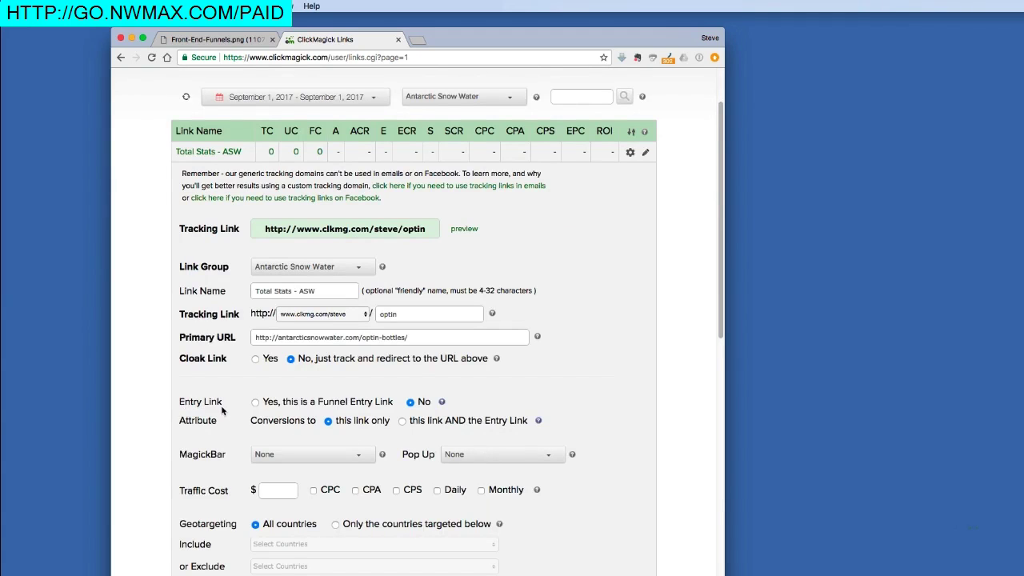
{"action": "left_click", "coordinate": [255, 402]}
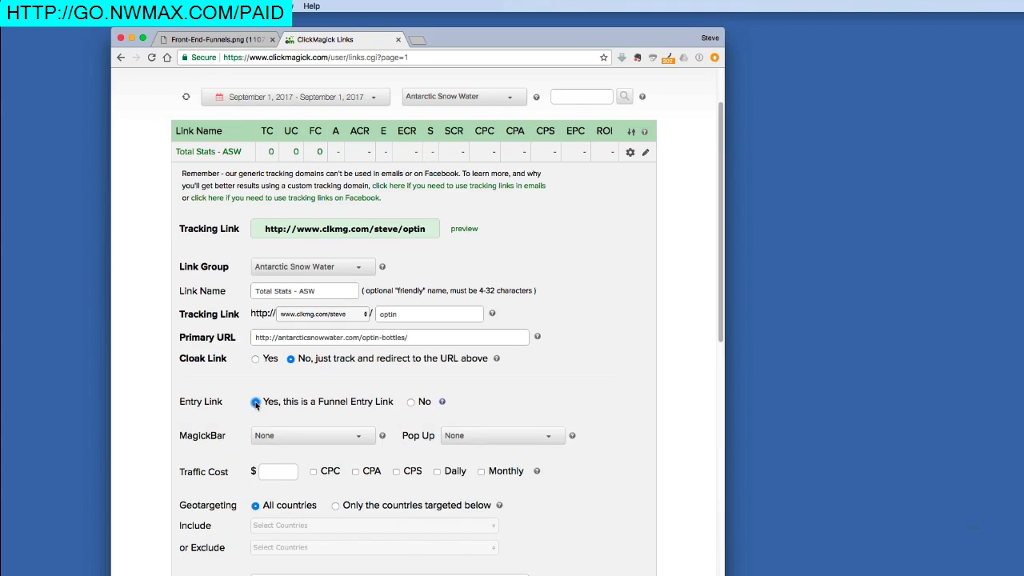
{"action": "scroll", "coordinate": [255, 402], "scroll_direction": "down", "scroll_amount": 10}
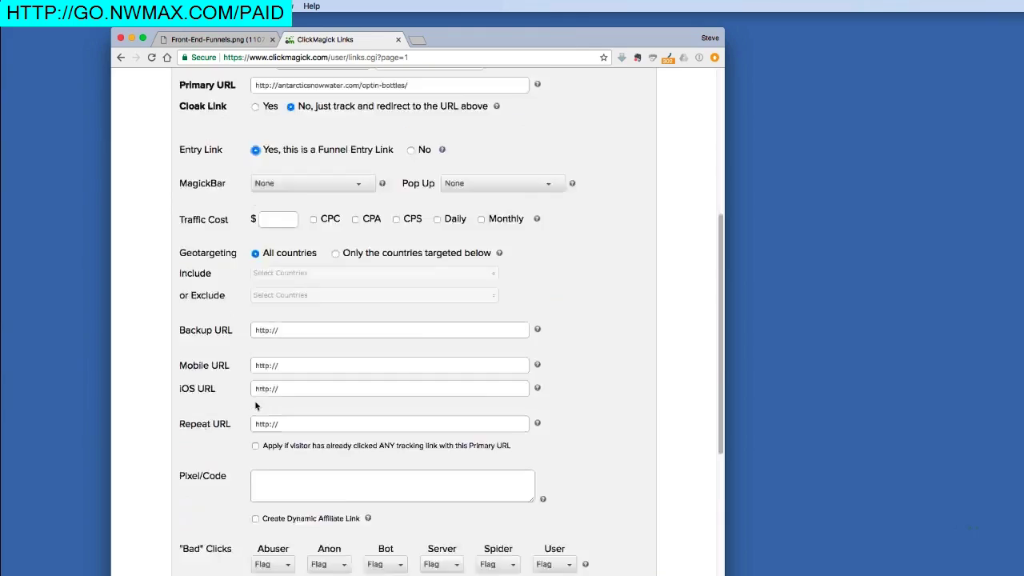
{"action": "left_click", "coordinate": [302, 391]}
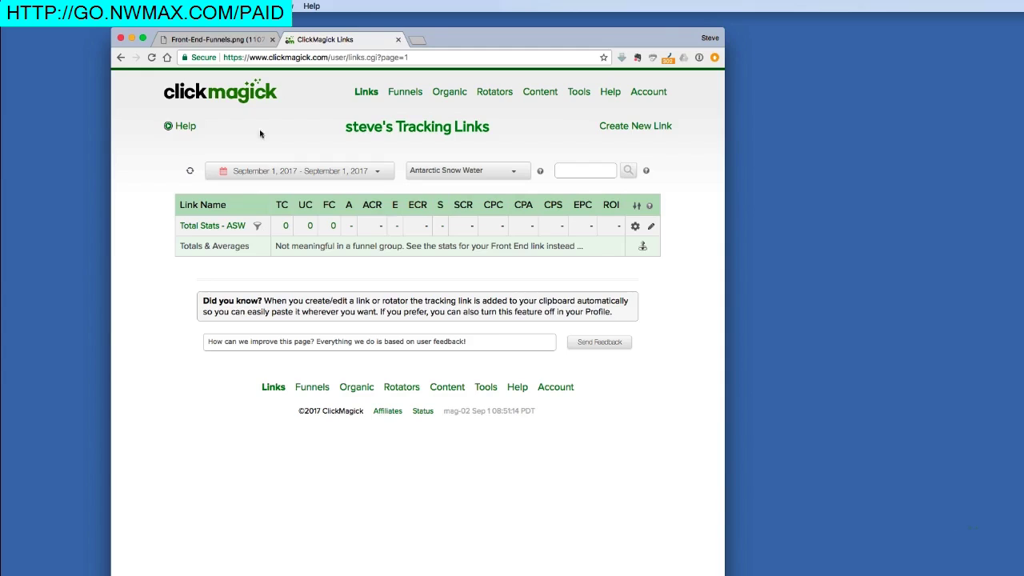
Step: Check the funnel diagram, then open Link & Rotator Groups from the Links page
{"action": "left_click", "coordinate": [240, 41]}
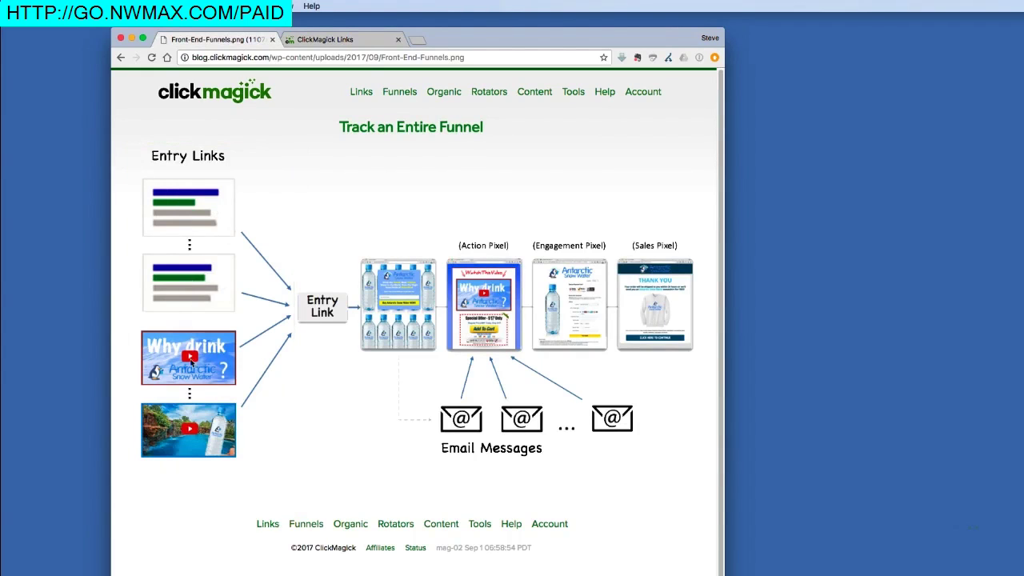
{"action": "left_click", "coordinate": [308, 39]}
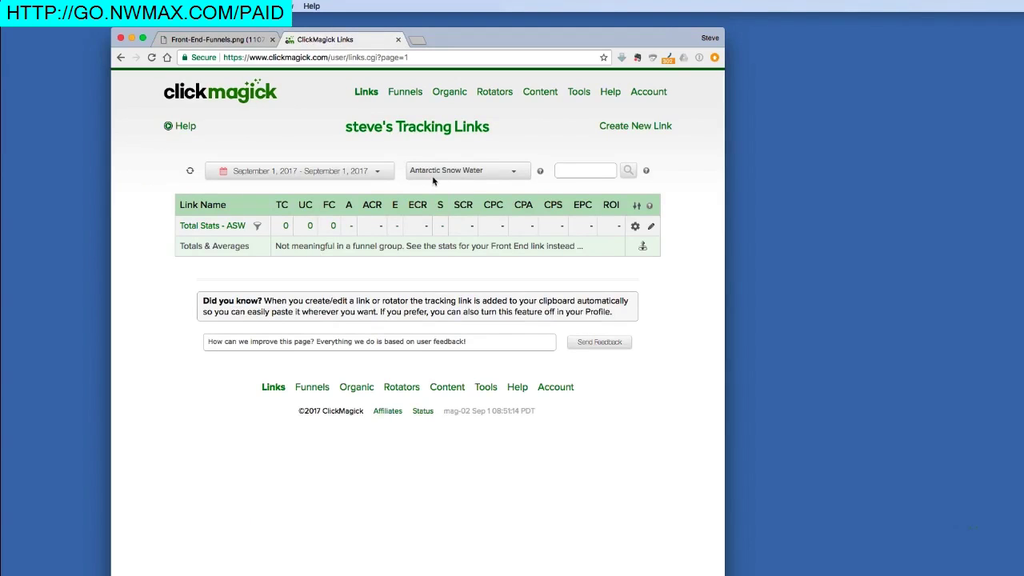
{"action": "left_click", "coordinate": [540, 172]}
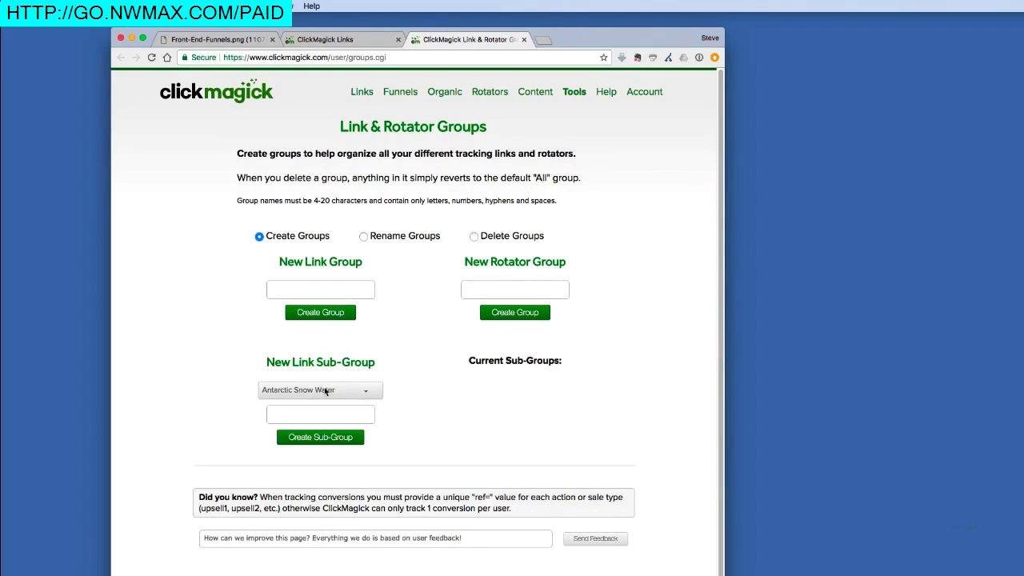
Step: Create the sub-group 'Entry Links - ASW' under Antarctic Snow Water and return to Links
{"action": "left_click", "coordinate": [310, 414]}
{"action": "type", "text": "Entry Links -"}
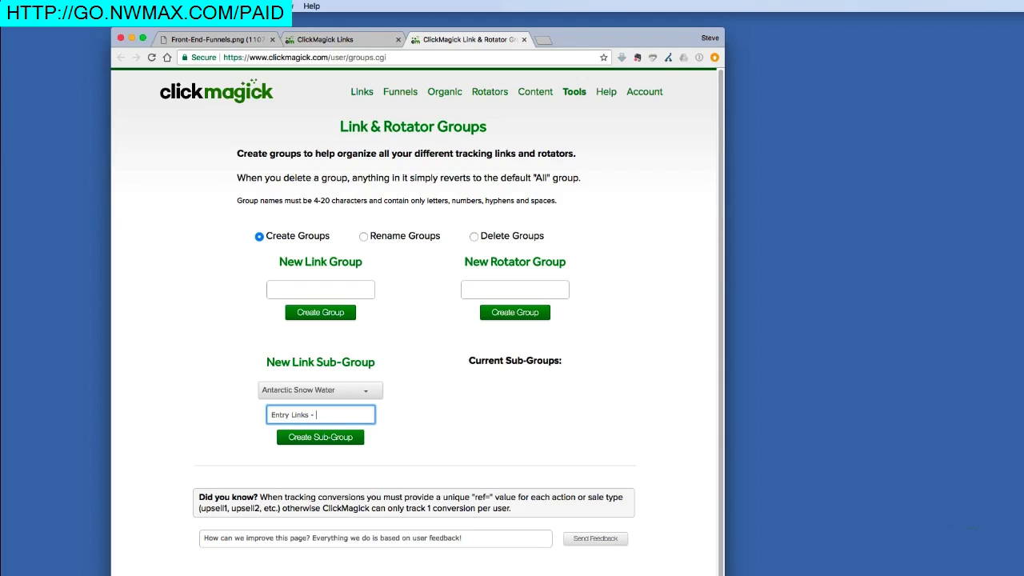
{"action": "type", "text": " ASW"}
{"action": "left_click", "coordinate": [299, 438]}
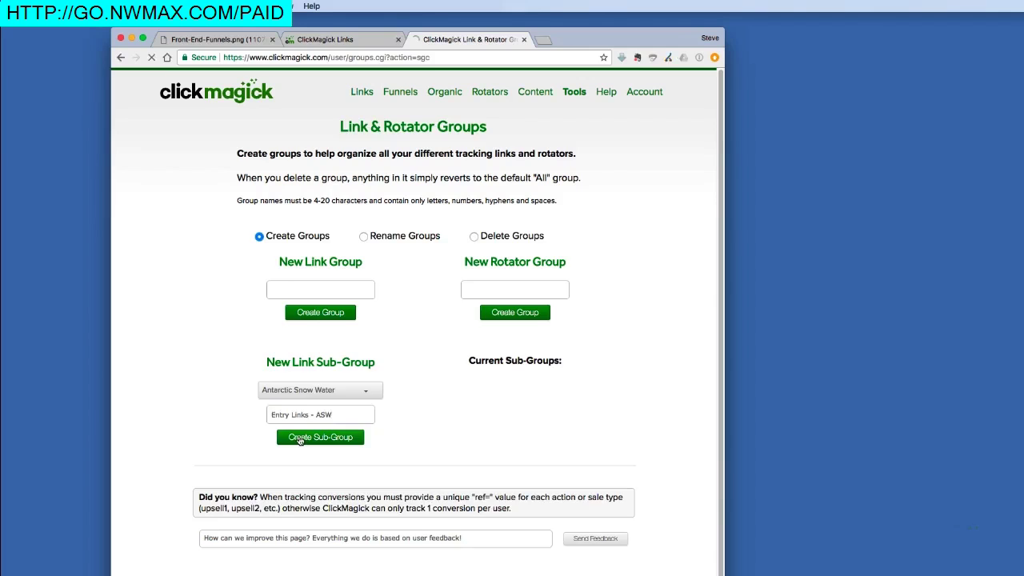
{"action": "left_click", "coordinate": [382, 39]}
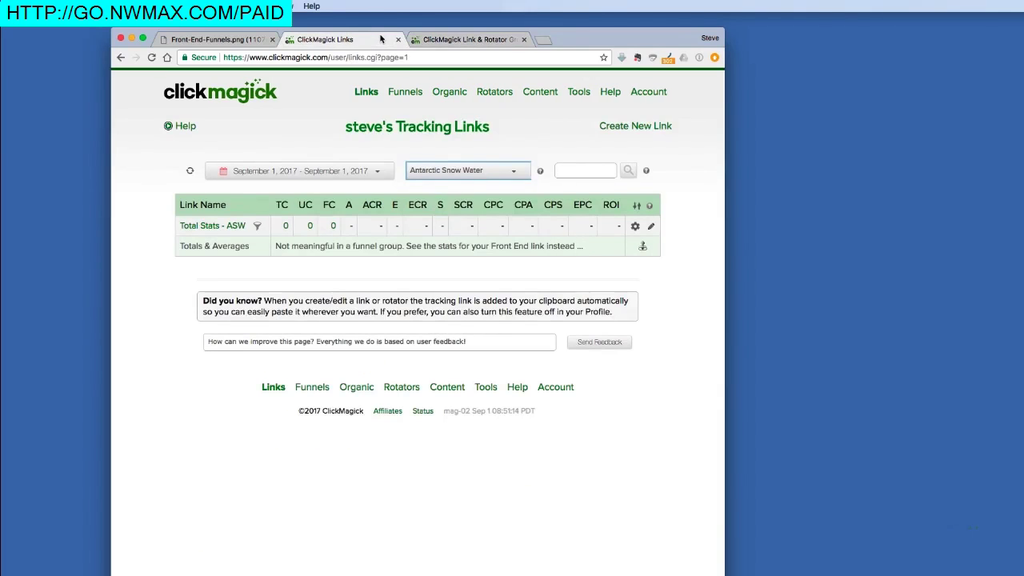
Step: Refresh the list and filter it to 'Antarctic Snow Water > Entry Links - ASW'
{"action": "left_click", "coordinate": [190, 171]}
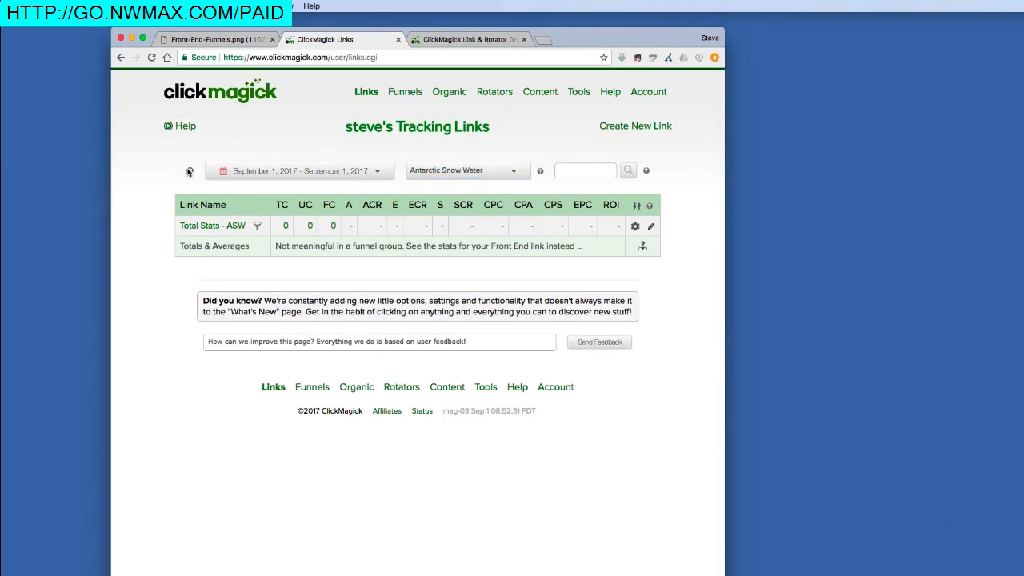
{"action": "left_click", "coordinate": [458, 173]}
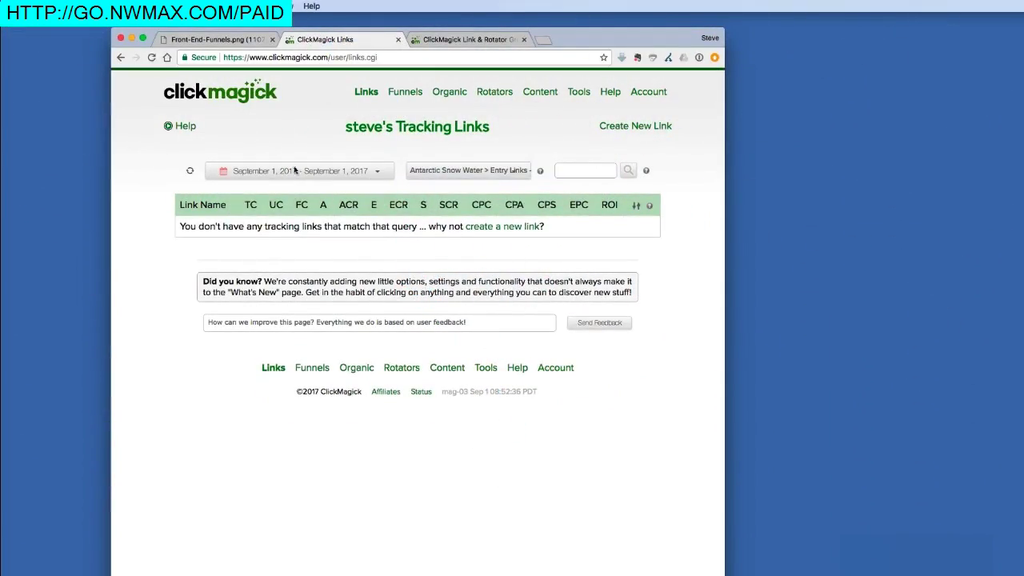
{"action": "left_click", "coordinate": [216, 39]}
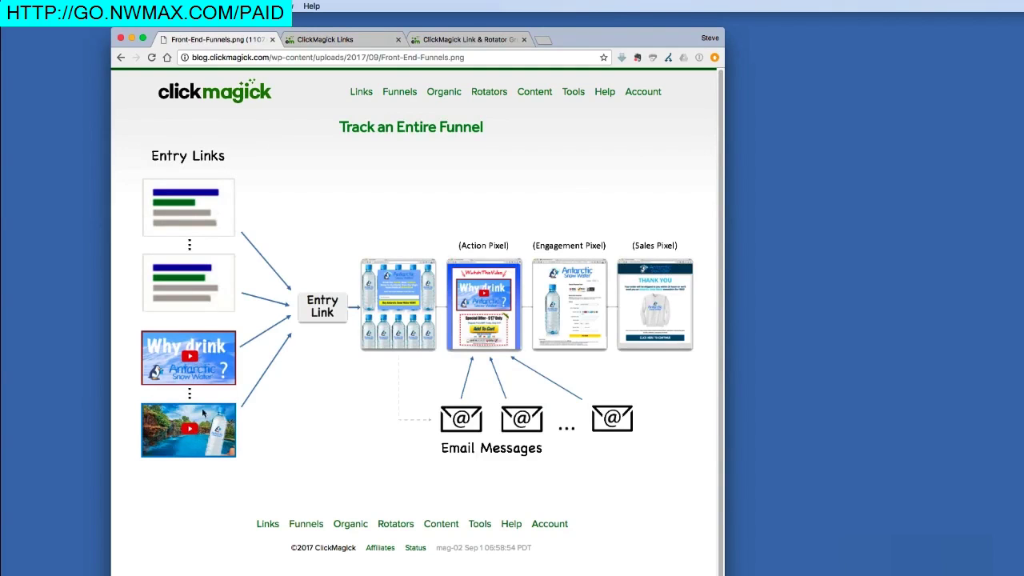
{"action": "left_click", "coordinate": [344, 39]}
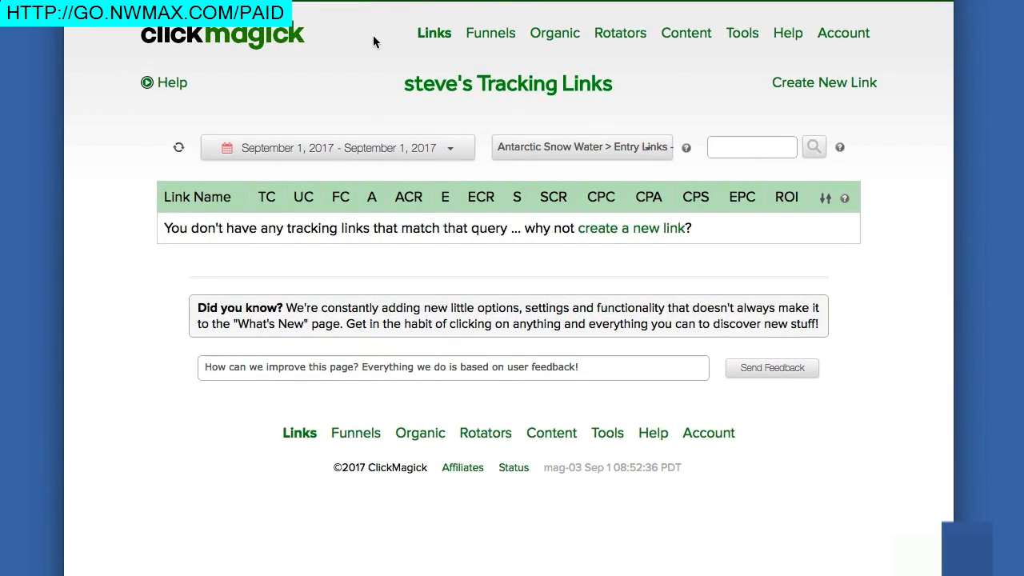
Step: Clone the funnel entry link twice, adding A-yyoc and A-nox5, then open A-7yvd's settings
{"action": "left_click", "coordinate": [802, 88]}
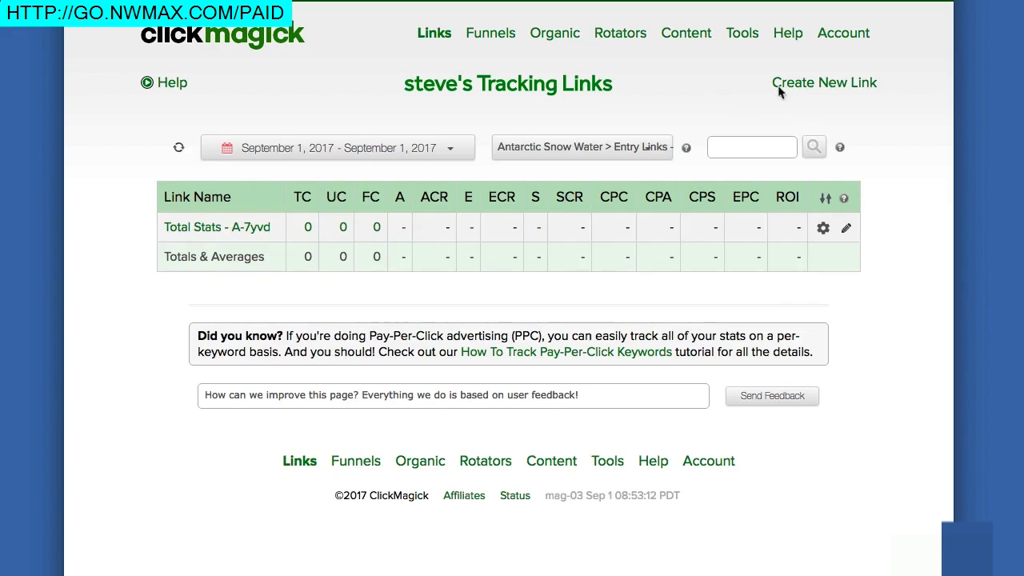
{"action": "mouse_move", "coordinate": [796, 88]}
{"action": "left_click", "coordinate": [731, 100]}
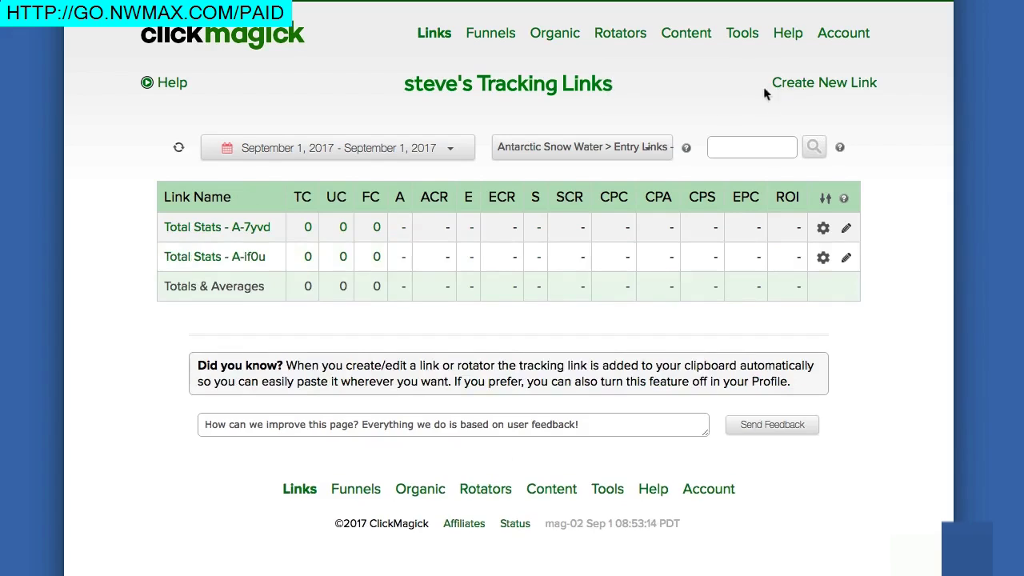
{"action": "left_click", "coordinate": [689, 95]}
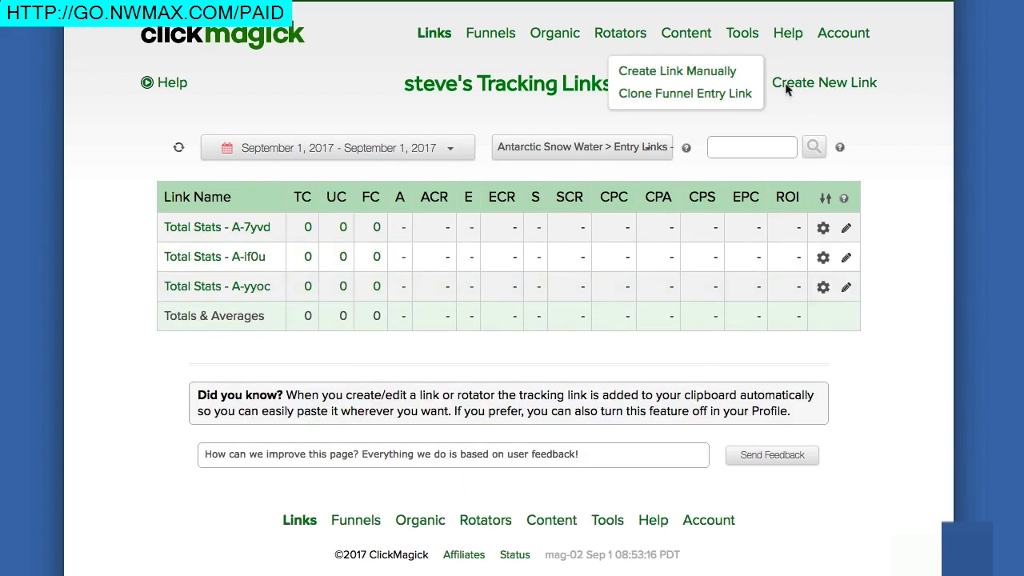
{"action": "left_click", "coordinate": [726, 96]}
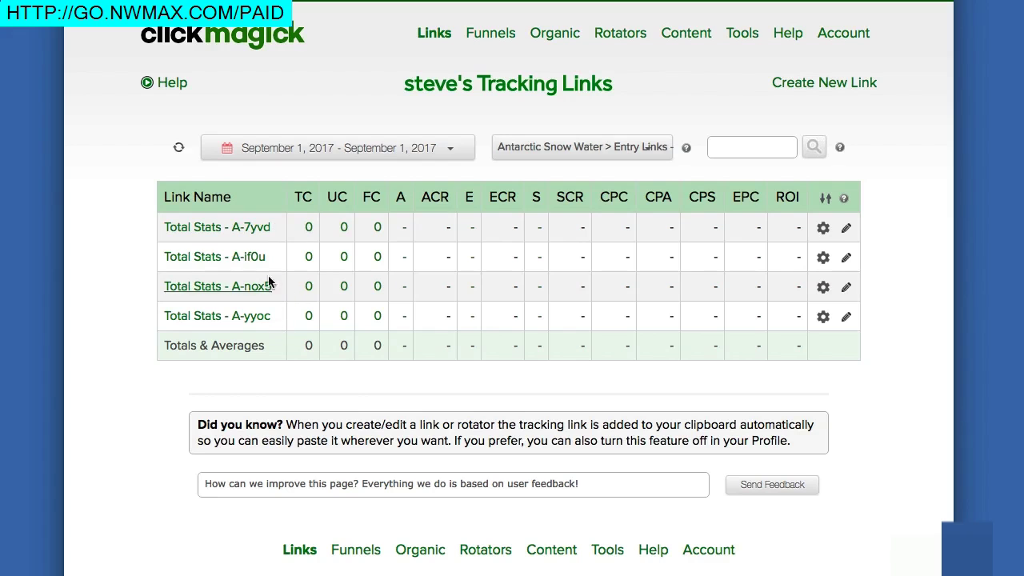
{"action": "left_click", "coordinate": [246, 230]}
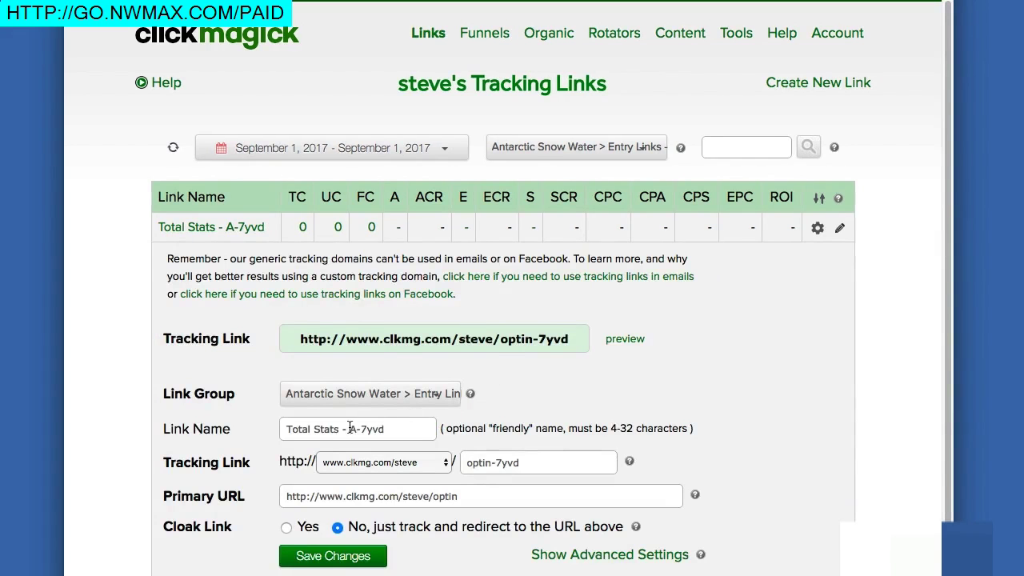
Step: Rename links A-7yvd and A-if0u to Total Stats - Ad 1 and Total Stats - Ad 2
{"action": "left_click_drag", "start_coordinate": [353, 428], "coordinate": [415, 431]}
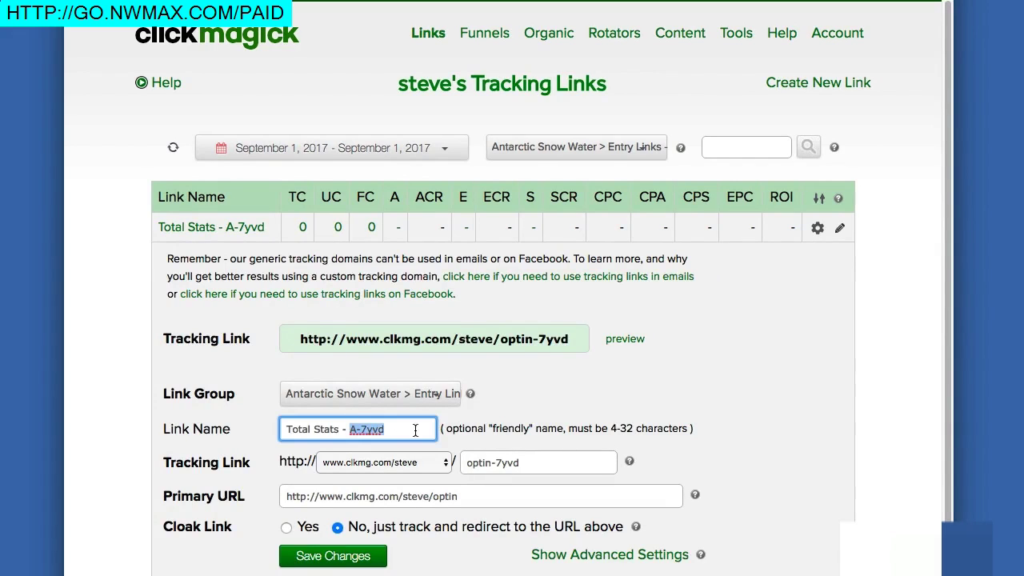
{"action": "type", "text": "Ad 1"}
{"action": "left_click", "coordinate": [352, 558]}
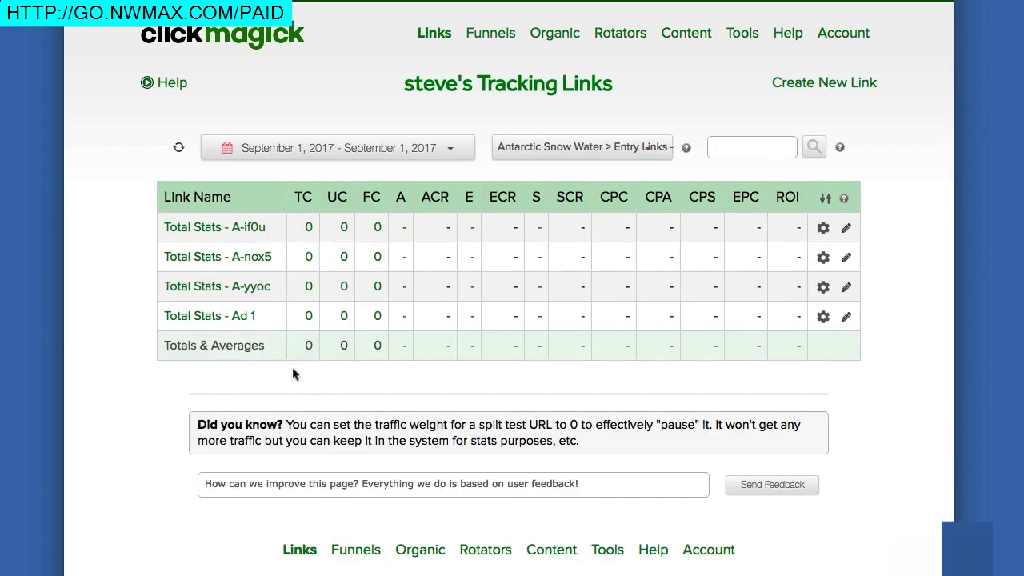
{"action": "left_click", "coordinate": [250, 228]}
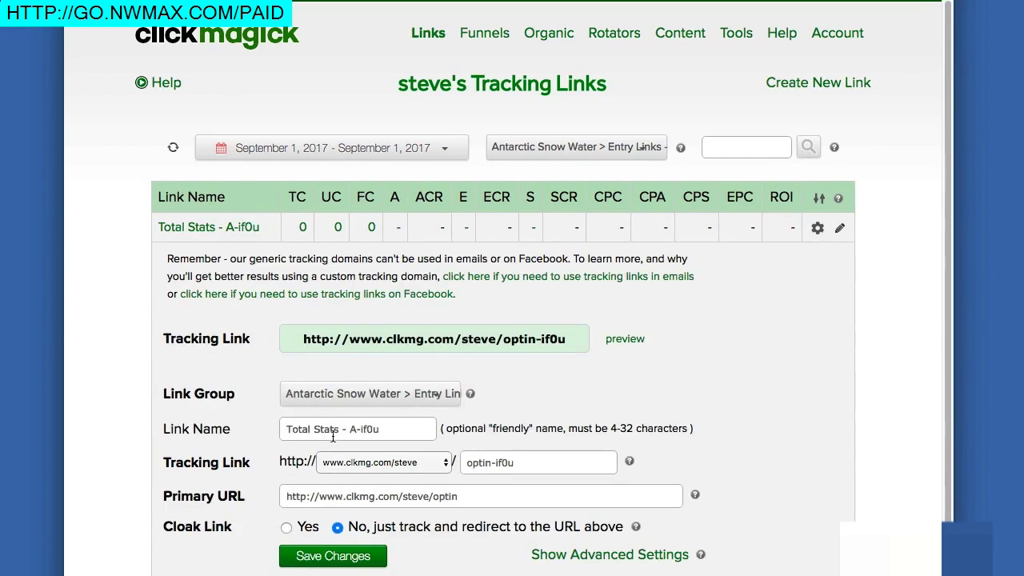
{"action": "left_click_drag", "start_coordinate": [349, 429], "coordinate": [389, 427]}
{"action": "type", "text": "Ad 2"}
{"action": "left_click", "coordinate": [353, 558]}
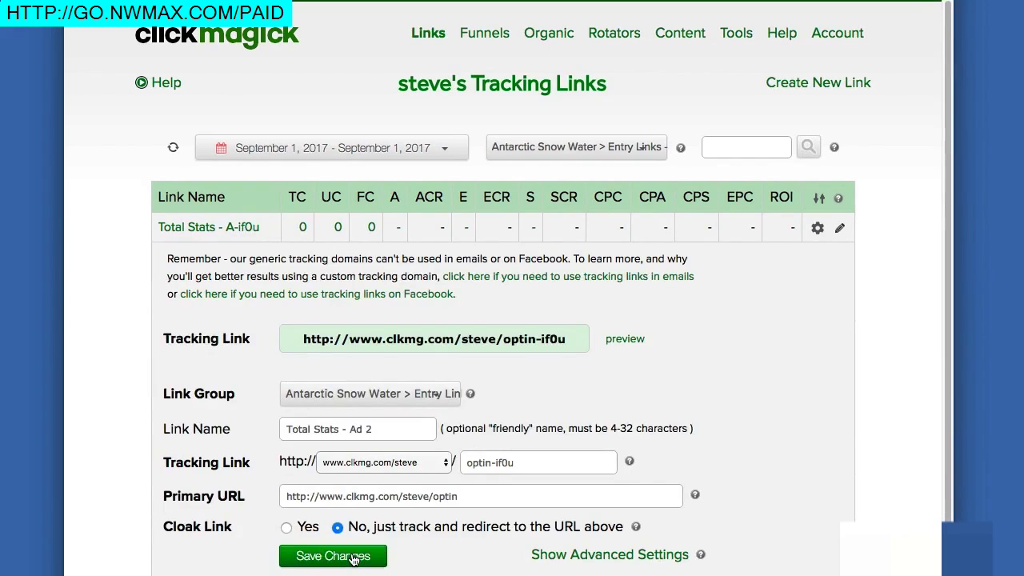
Step: Rename links A-nox5 and A-yyoc to Total Stats - Vid 1 and Total Stats - Vid 2
{"action": "left_click", "coordinate": [259, 229]}
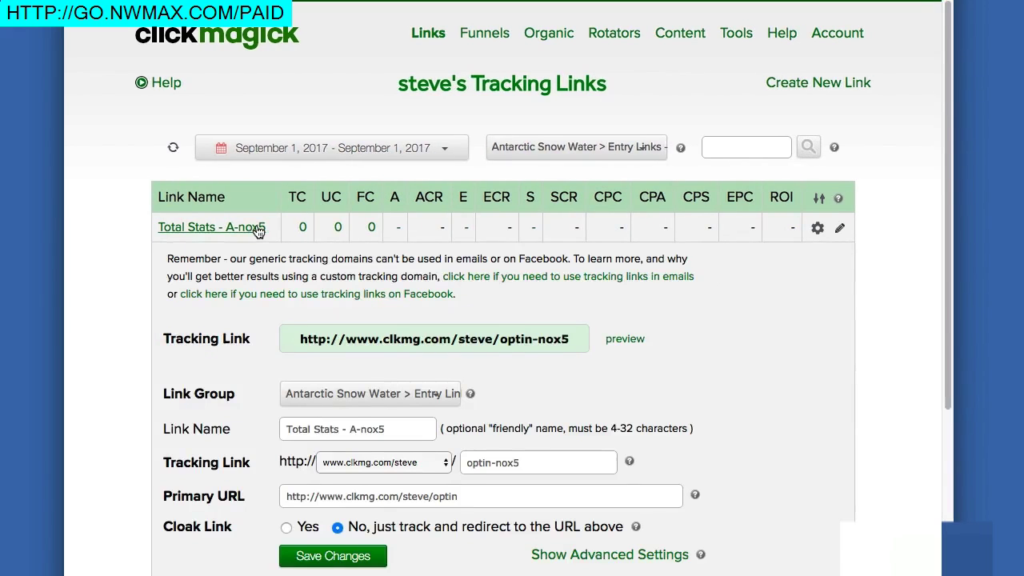
{"action": "left_click", "coordinate": [350, 430]}
{"action": "left_click_drag", "start_coordinate": [349, 430], "coordinate": [385, 430]}
{"action": "type", "text": "Vid 1"}
{"action": "left_click", "coordinate": [347, 561]}
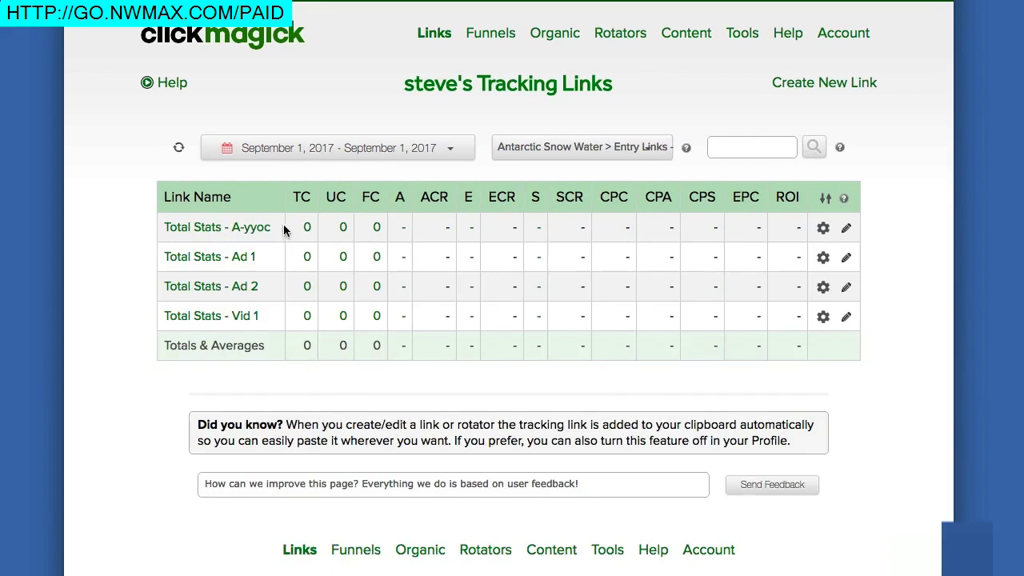
{"action": "left_click", "coordinate": [261, 230]}
{"action": "left_click_drag", "start_coordinate": [349, 429], "coordinate": [425, 435]}
{"action": "type", "text": "Vid 2"}
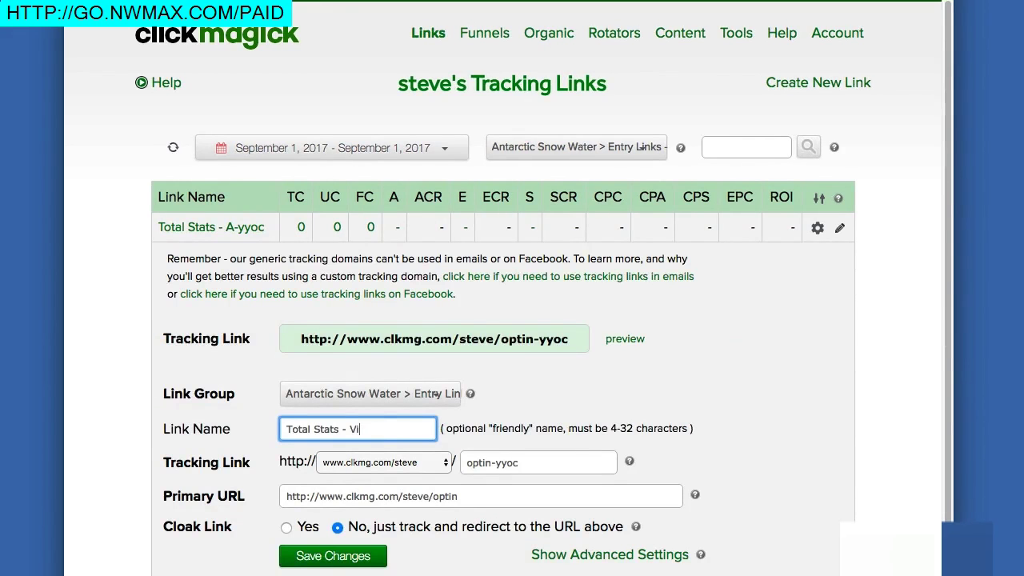
{"action": "left_click", "coordinate": [351, 556]}
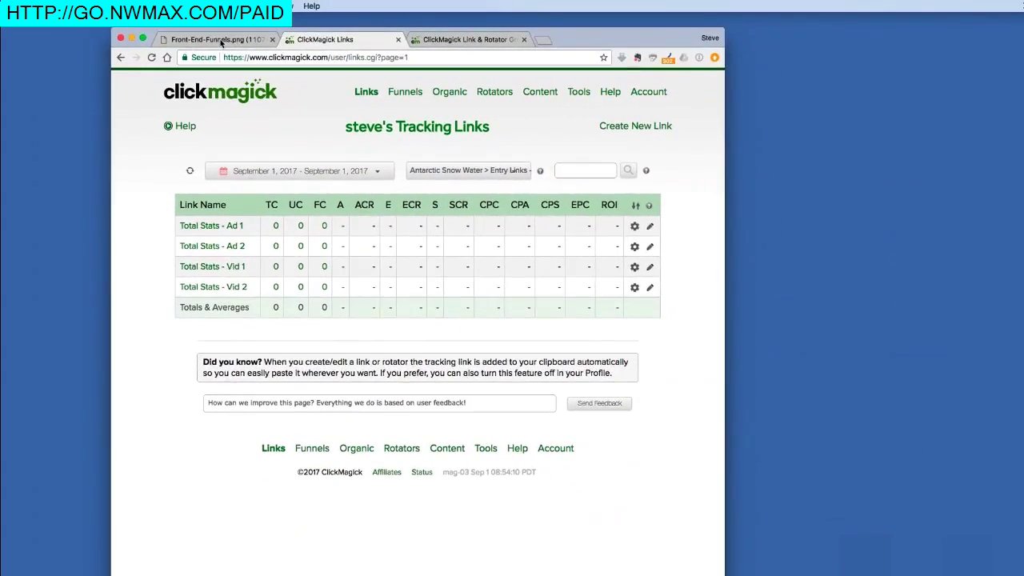
{"action": "left_click", "coordinate": [220, 40]}
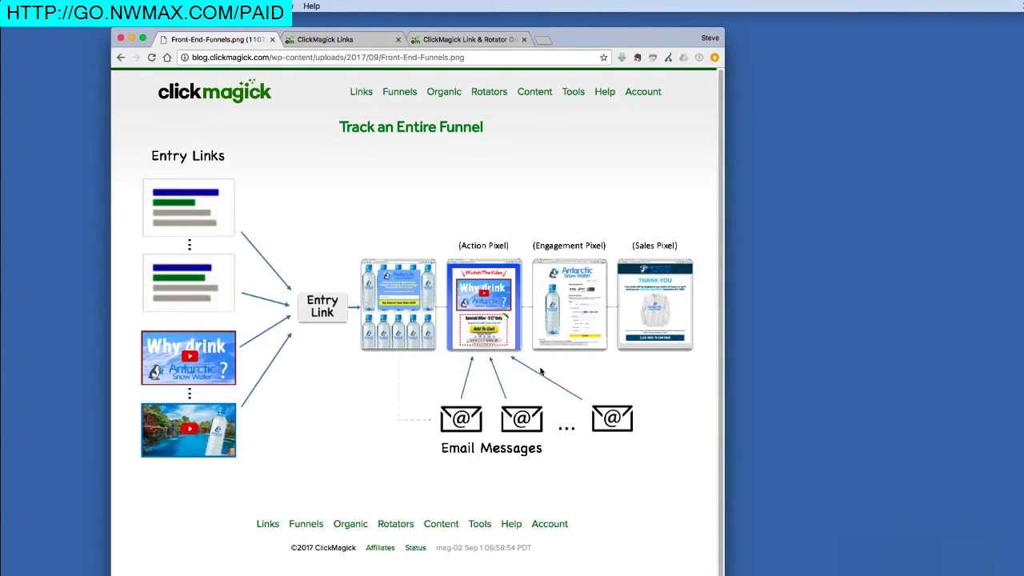
{"action": "left_click", "coordinate": [366, 40]}
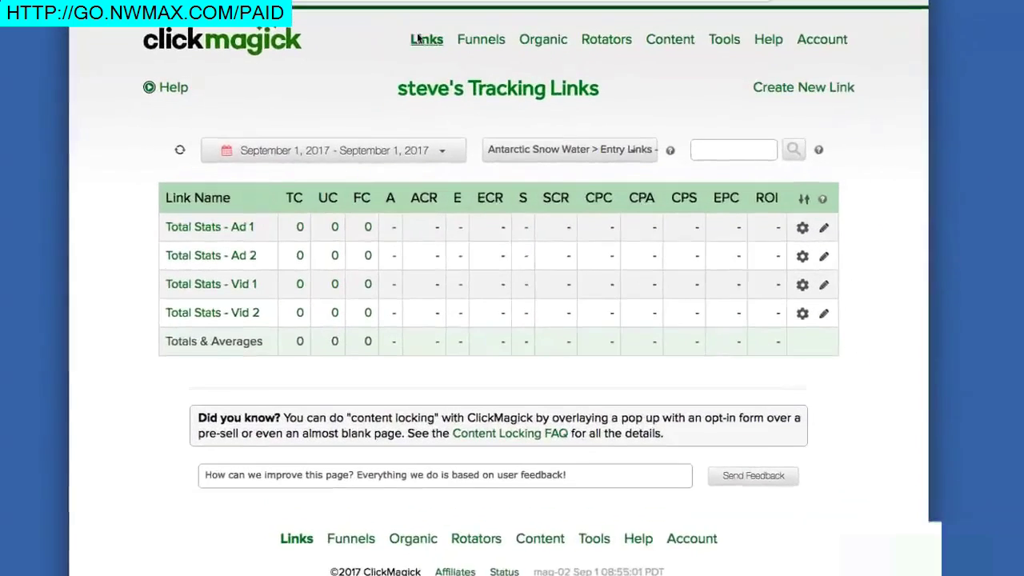
{"action": "left_click", "coordinate": [488, 166]}
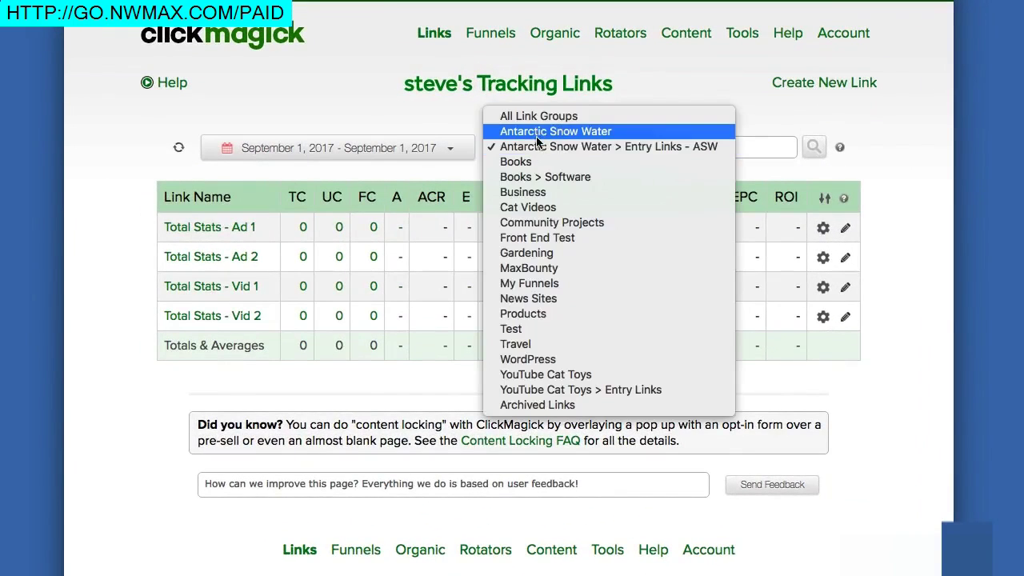
{"action": "left_click", "coordinate": [536, 131]}
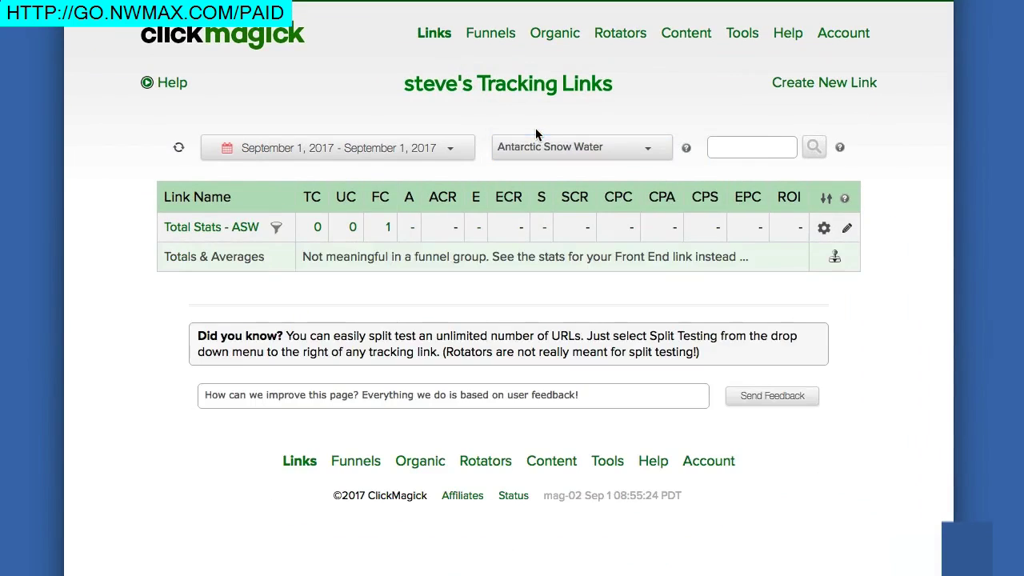
{"action": "left_click", "coordinate": [813, 84]}
{"action": "left_click", "coordinate": [356, 190]}
{"action": "type", "text": "ASW"}
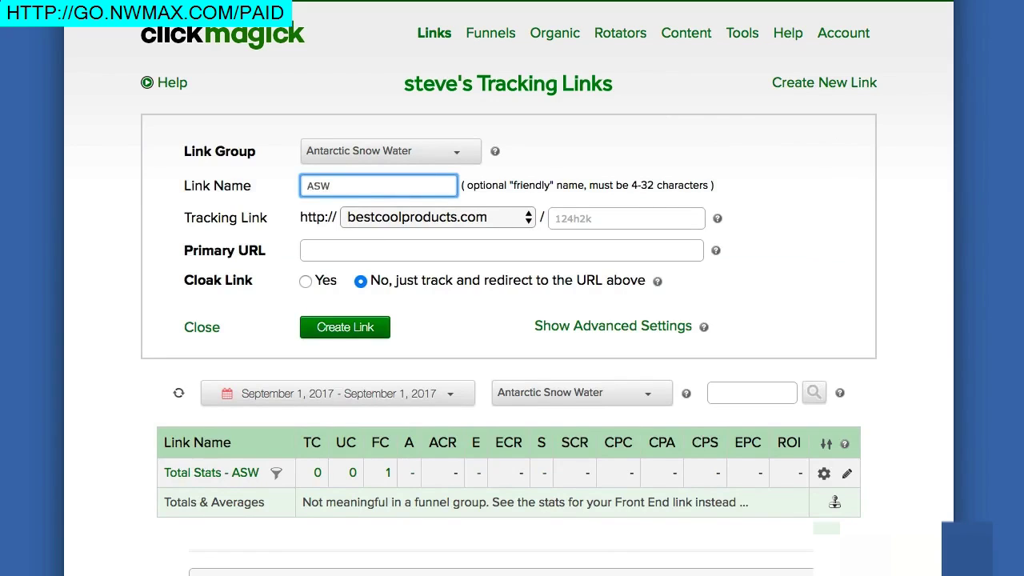
{"action": "type", "text": " - Email 1"}
{"action": "left_click", "coordinate": [314, 246]}
{"action": "type", "text": "http"}
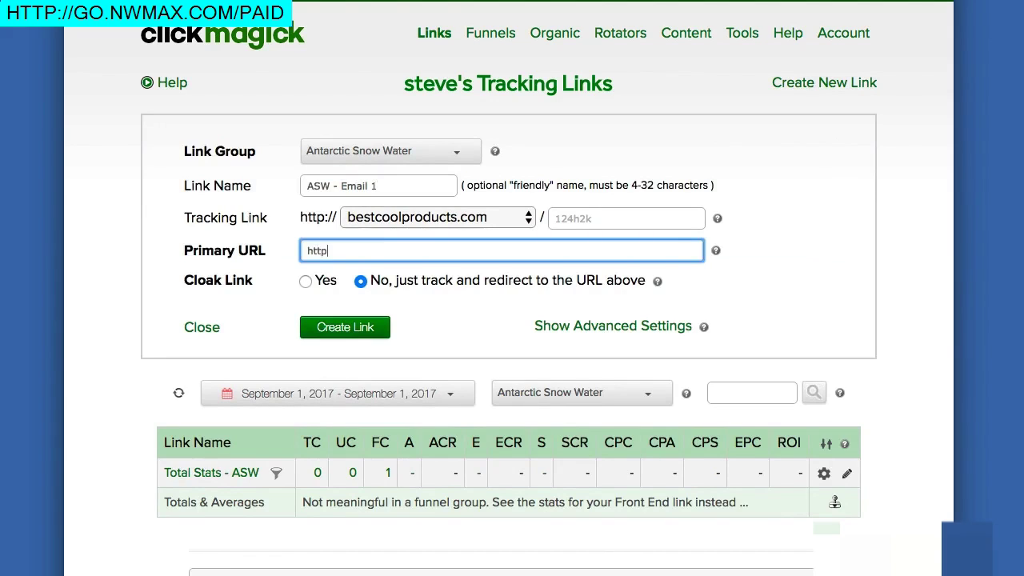
{"action": "type", "text": "://antarcticsnowwater.com/salesvid"}
{"action": "left_click", "coordinate": [365, 330]}
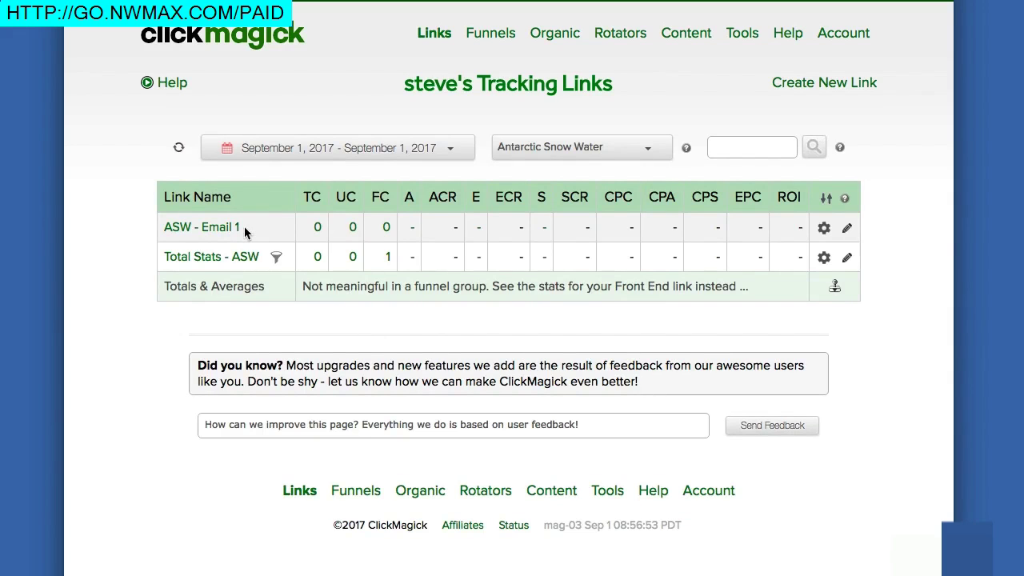
Step: Create link 'ASW - Email 2' with primary URL antarcticsnowwater.com/salesvid
{"action": "left_click", "coordinate": [798, 86]}
{"action": "left_click", "coordinate": [378, 186]}
{"action": "type", "text": "ASW "}
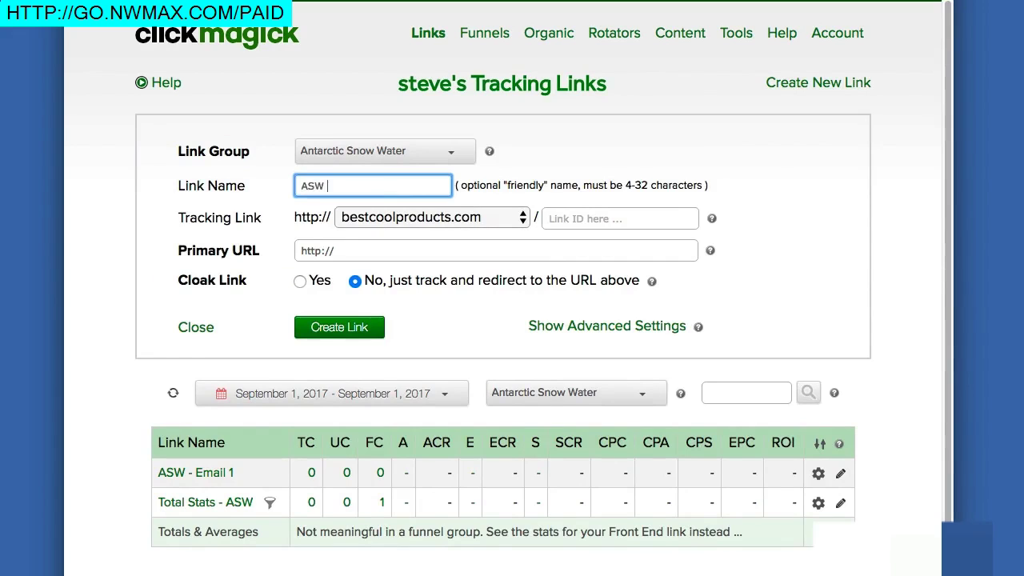
{"action": "type", "text": "- Email 2"}
{"action": "left_click", "coordinate": [376, 250]}
{"action": "type", "text": "antar"}
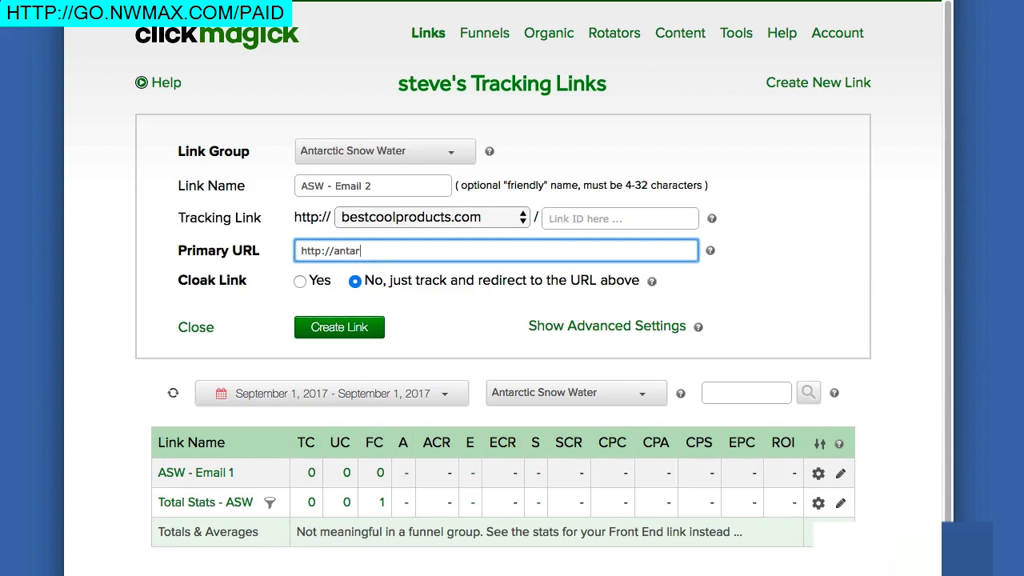
{"action": "type", "text": "cticsnowwater.com/salesvid"}
{"action": "left_click", "coordinate": [337, 327]}
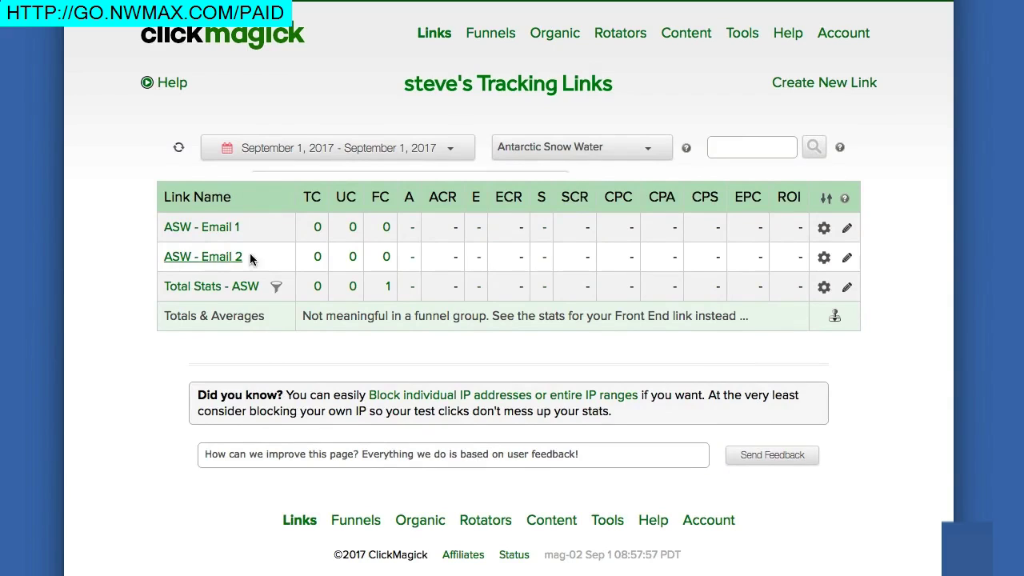
{"action": "left_click", "coordinate": [844, 262]}
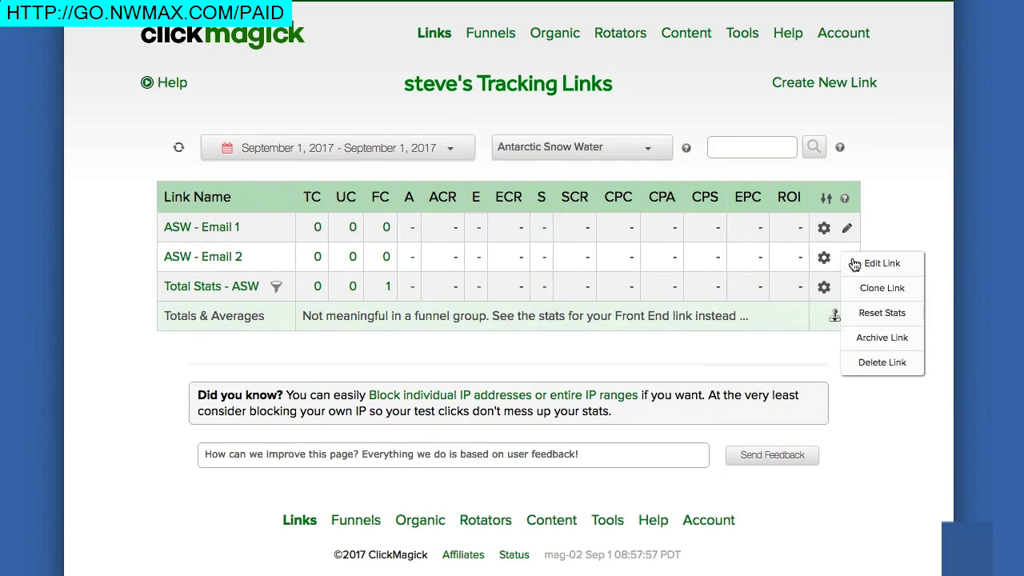
{"action": "left_click", "coordinate": [897, 227]}
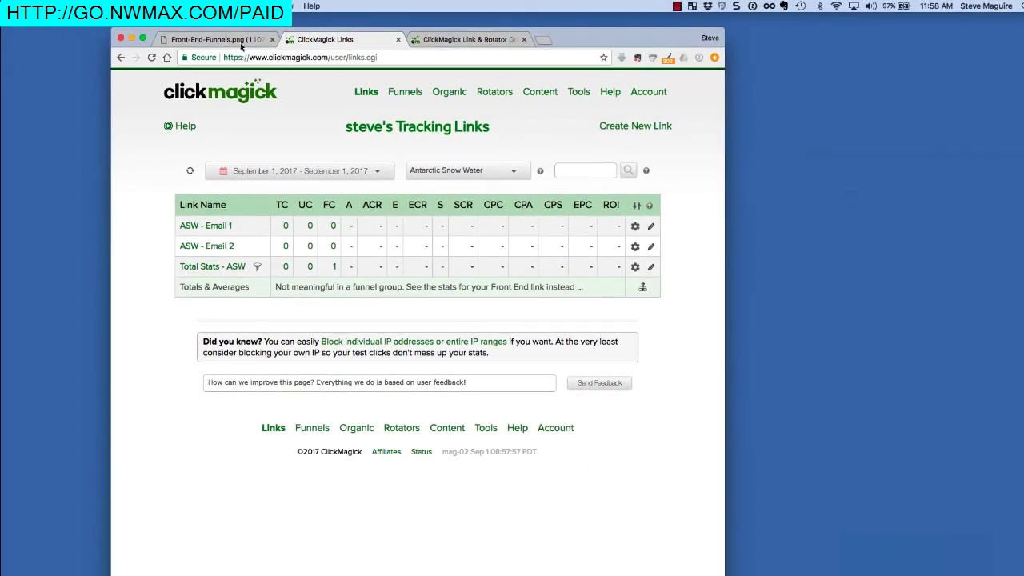
{"action": "left_click", "coordinate": [240, 41]}
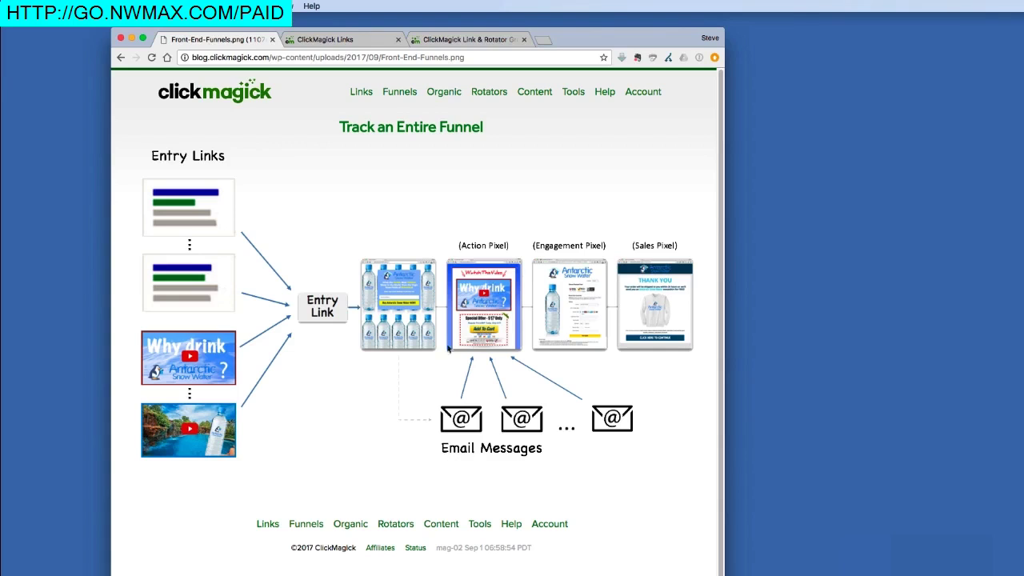
{"action": "left_click", "coordinate": [351, 40]}
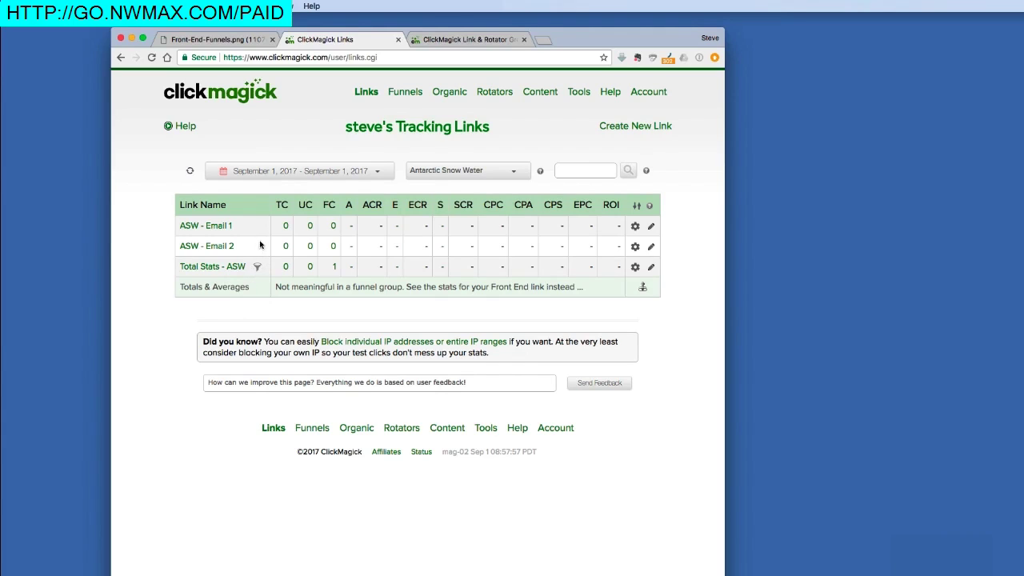
Step: List the Antarctic Snow Water entry links (Ad 1, Ad 2, Vid 1, Vid 2), then view the Front-End-Funnels diagram
{"action": "left_click", "coordinate": [496, 170]}
{"action": "left_click", "coordinate": [494, 180]}
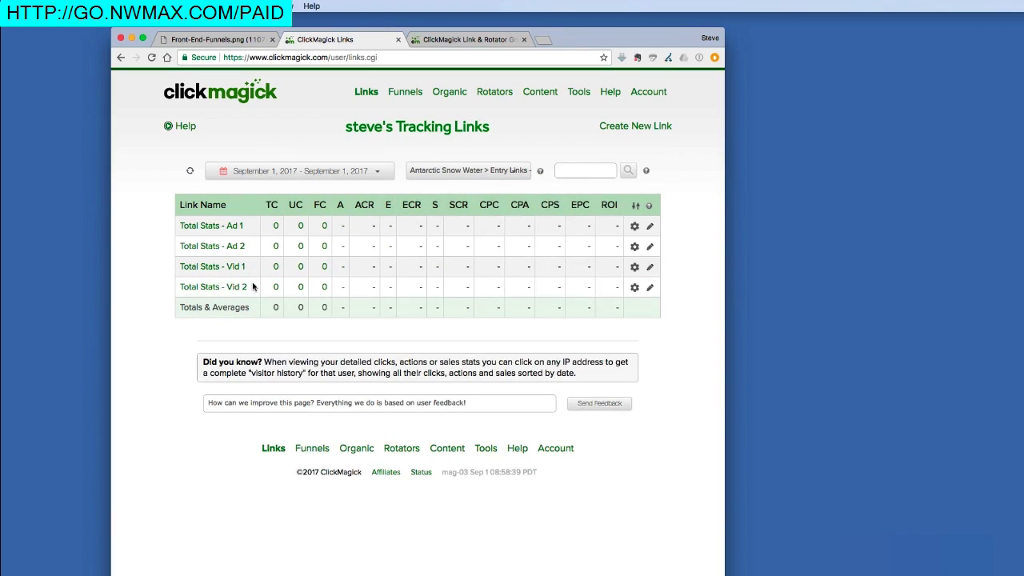
{"action": "left_click", "coordinate": [221, 39]}
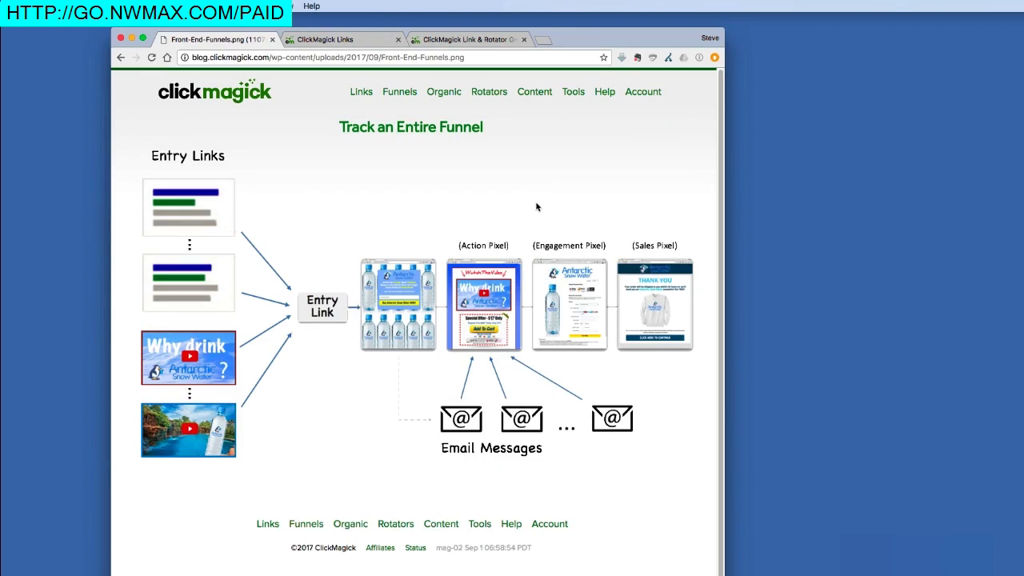
{"action": "left_click", "coordinate": [361, 44]}
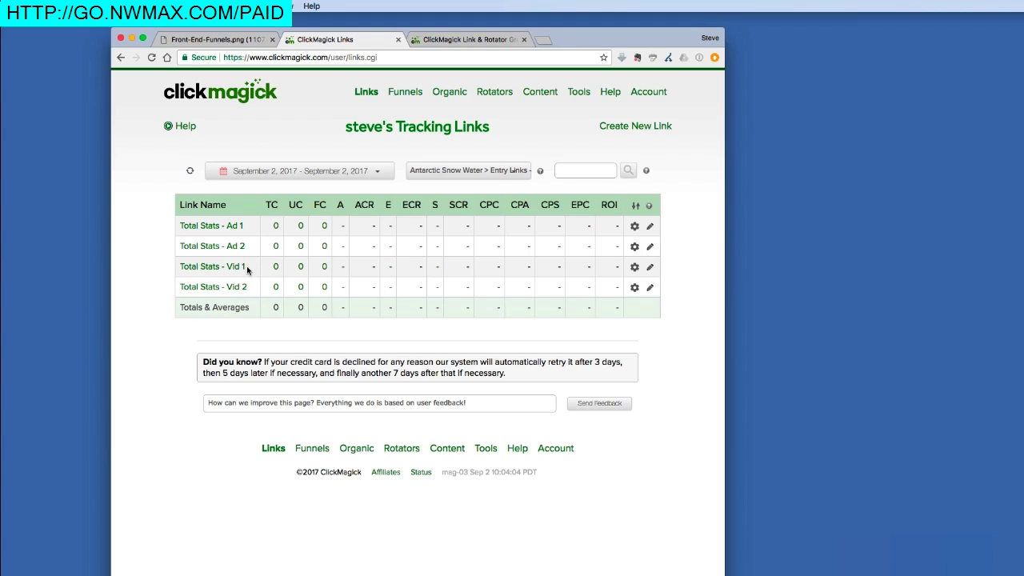
{"action": "left_click", "coordinate": [210, 287]}
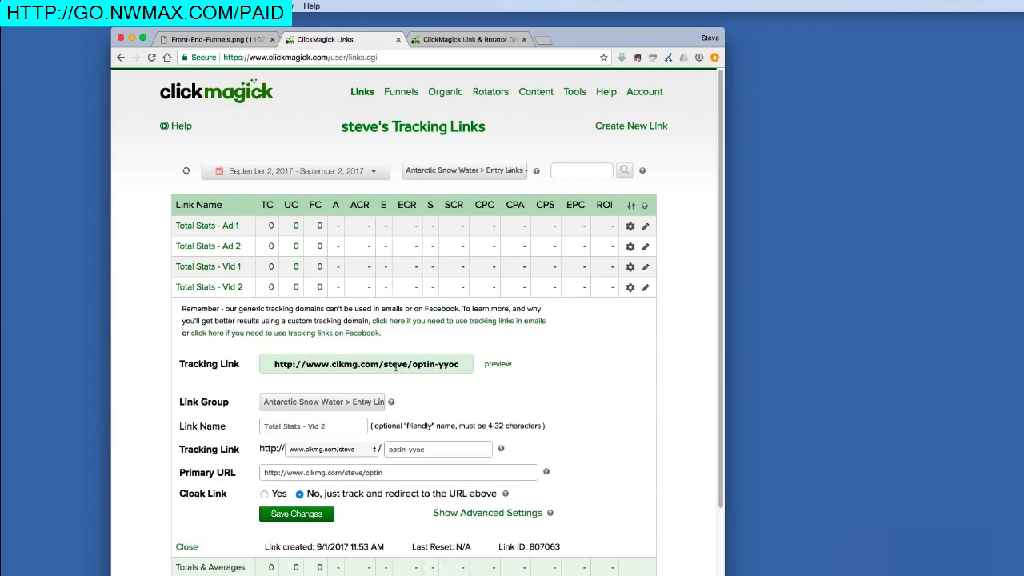
{"action": "left_click", "coordinate": [366, 365]}
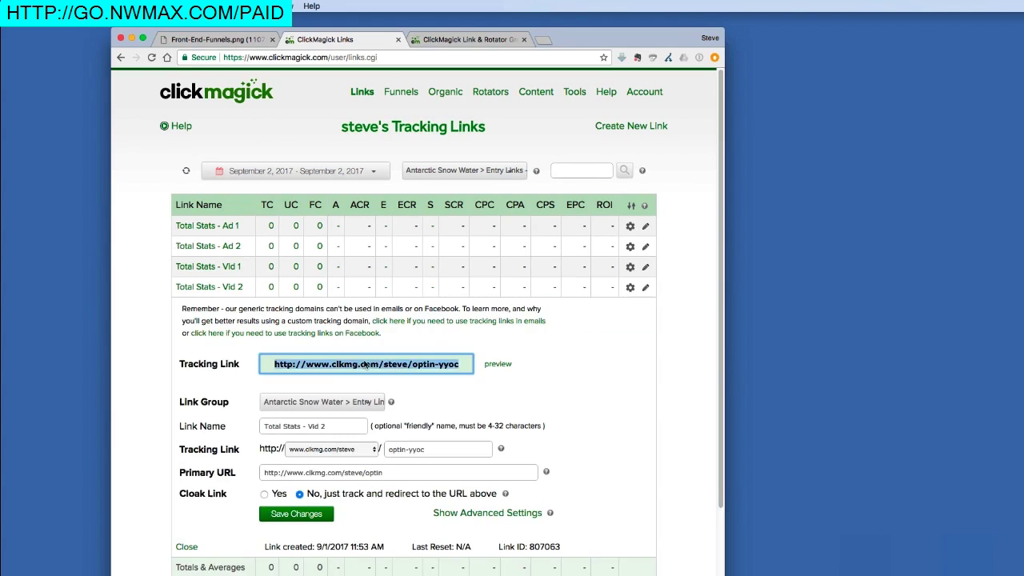
{"action": "right_click", "coordinate": [365, 364]}
{"action": "left_click", "coordinate": [422, 381]}
Step: Load the copied Vid 2 tracking link in a new browser tab
{"action": "left_click", "coordinate": [547, 39]}
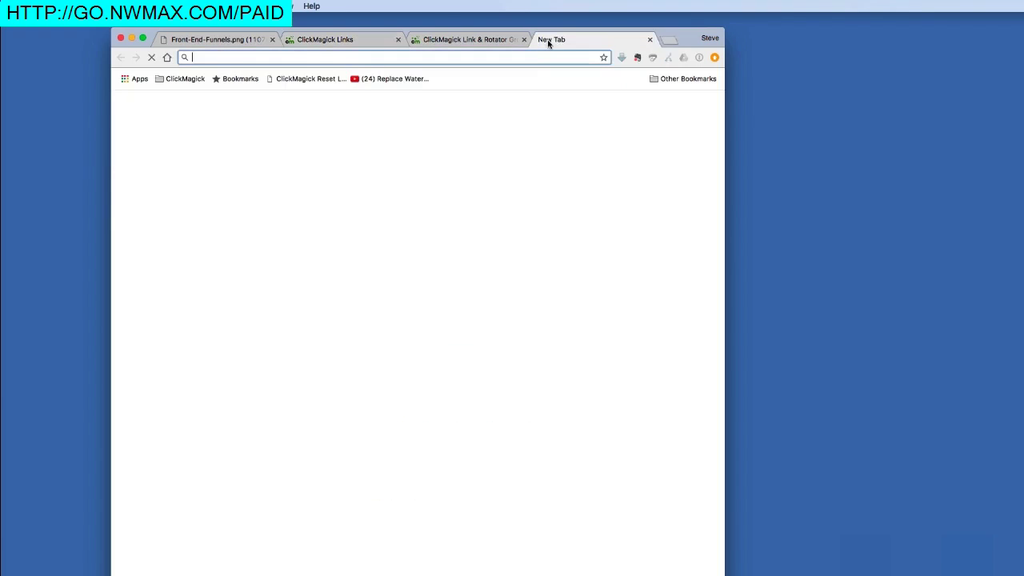
{"action": "right_click", "coordinate": [517, 56]}
{"action": "left_click", "coordinate": [538, 81]}
{"action": "key", "text": "Return"}
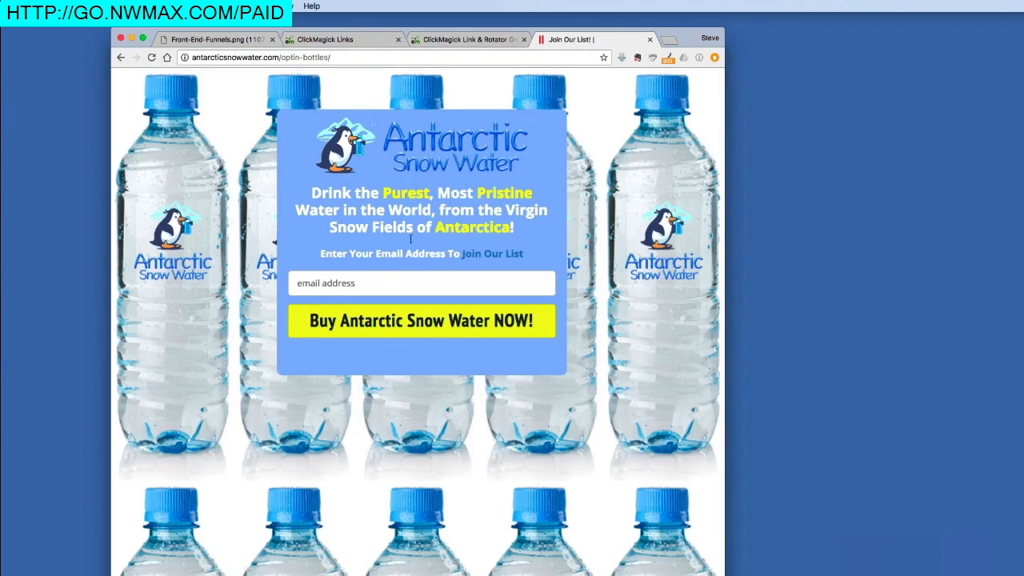
Step: Submit a test e-mail address on the opt-in form to reach the sales video page
{"action": "left_click", "coordinate": [341, 281]}
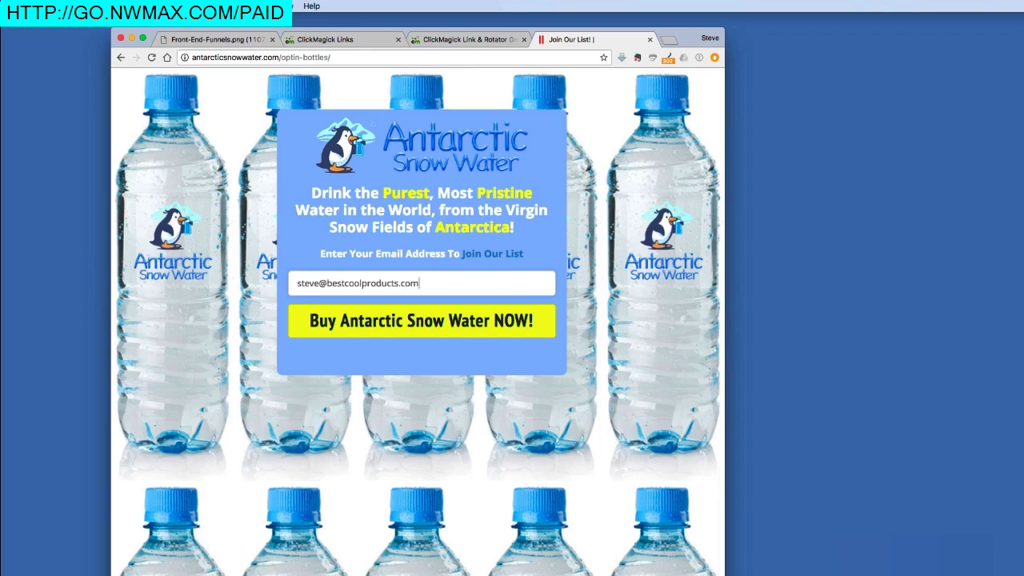
{"action": "left_click", "coordinate": [365, 317]}
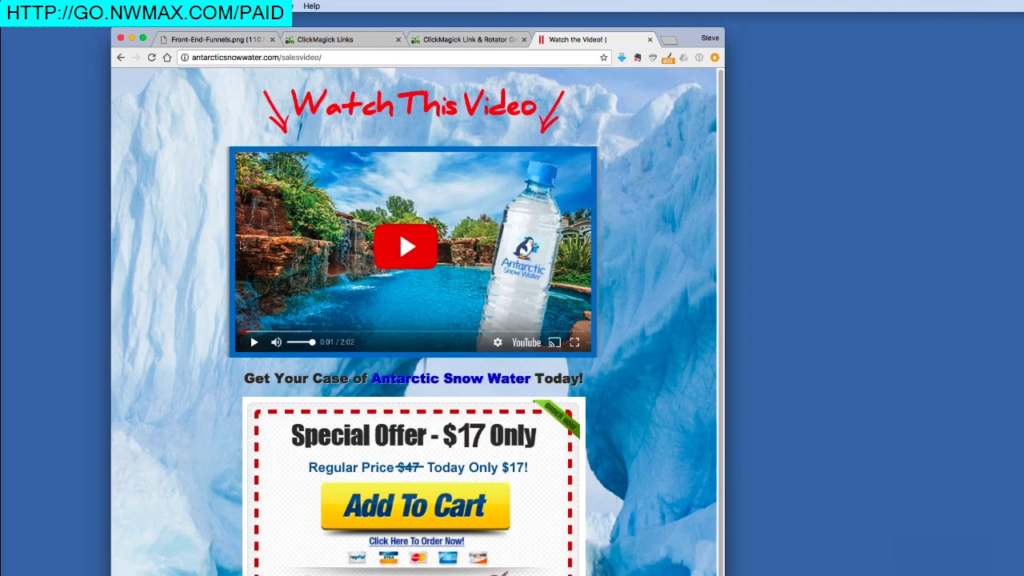
Step: After checking the funnel diagram, add the $17 Antarctic Snow Water offer to the cart
{"action": "left_click", "coordinate": [215, 40]}
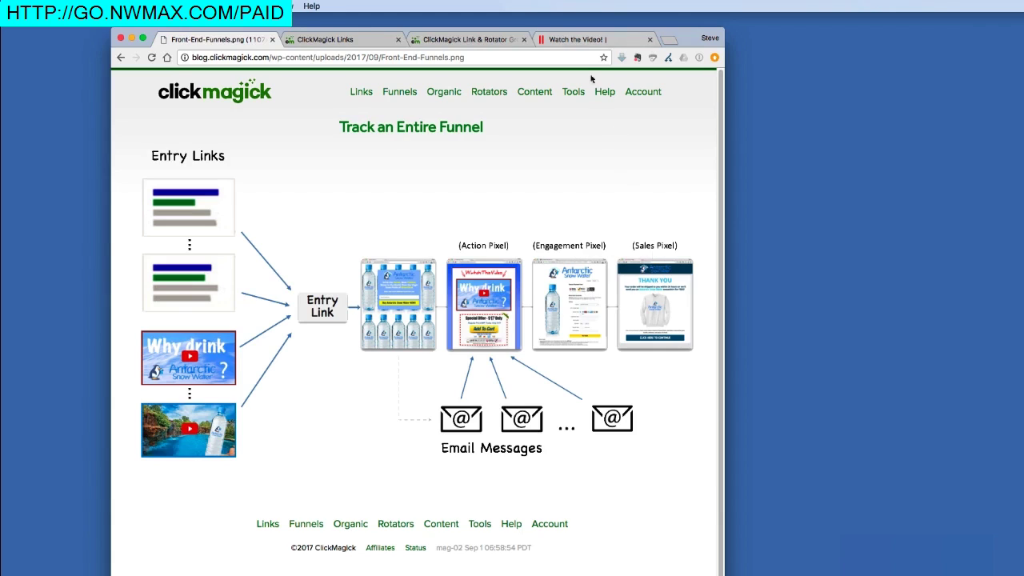
{"action": "left_click", "coordinate": [578, 39]}
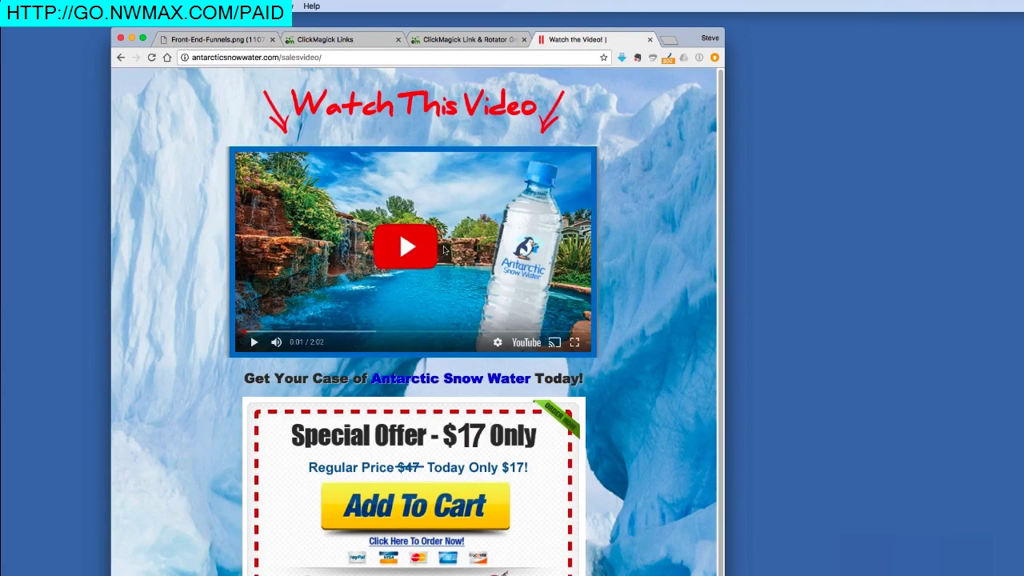
{"action": "left_click", "coordinate": [433, 504]}
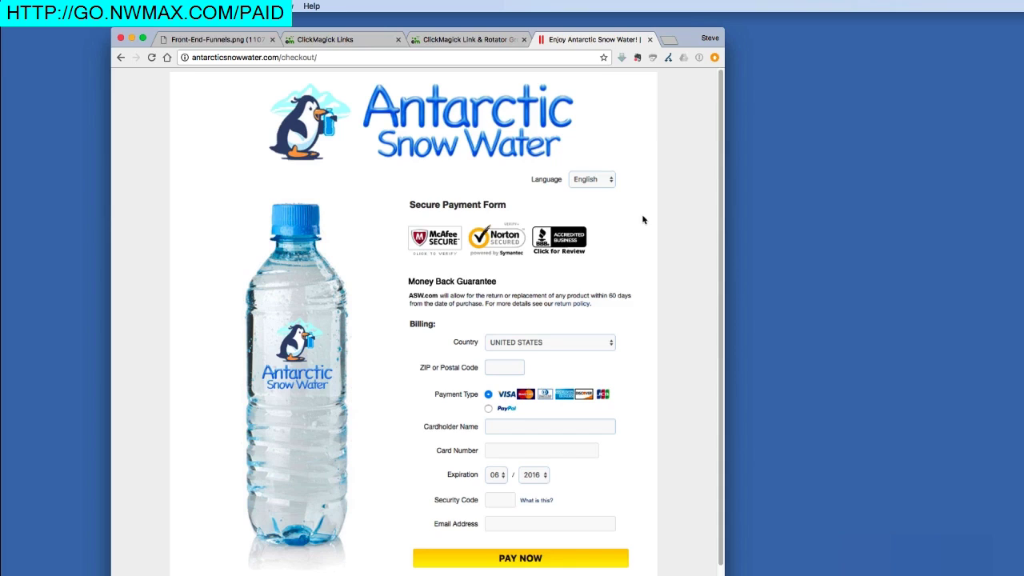
Step: Pay for the test order on the checkout page
{"action": "left_click", "coordinate": [525, 558]}
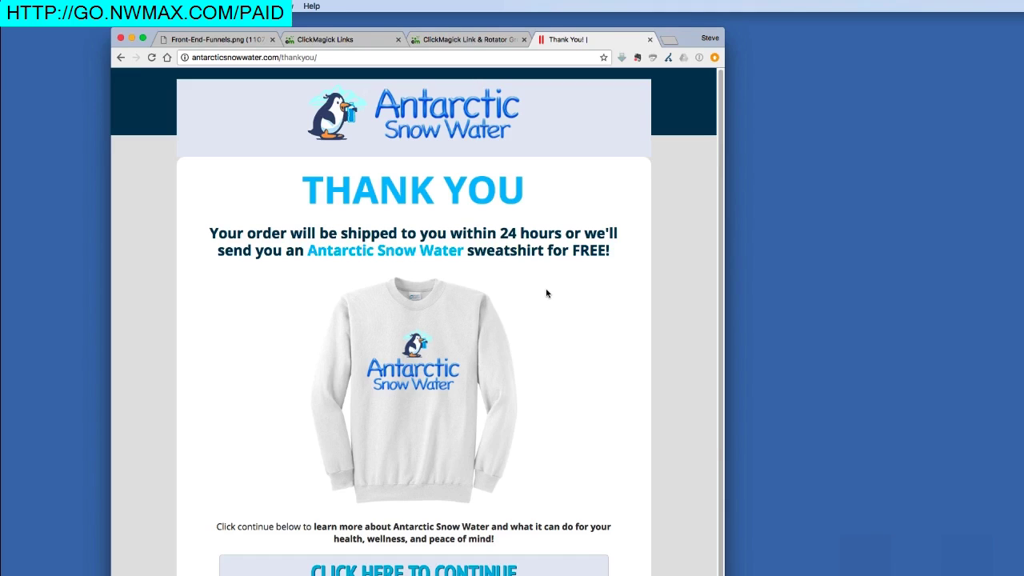
Step: Refresh the ClickMagick link stats so Total Stats - Vid 2 records the click and $17 sale
{"action": "left_click", "coordinate": [369, 39]}
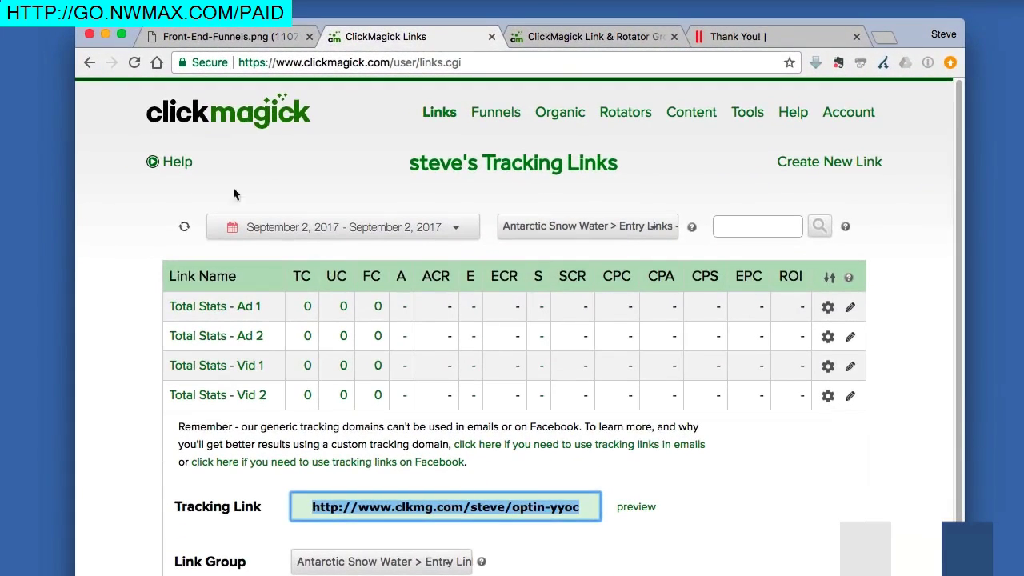
{"action": "left_click", "coordinate": [184, 227]}
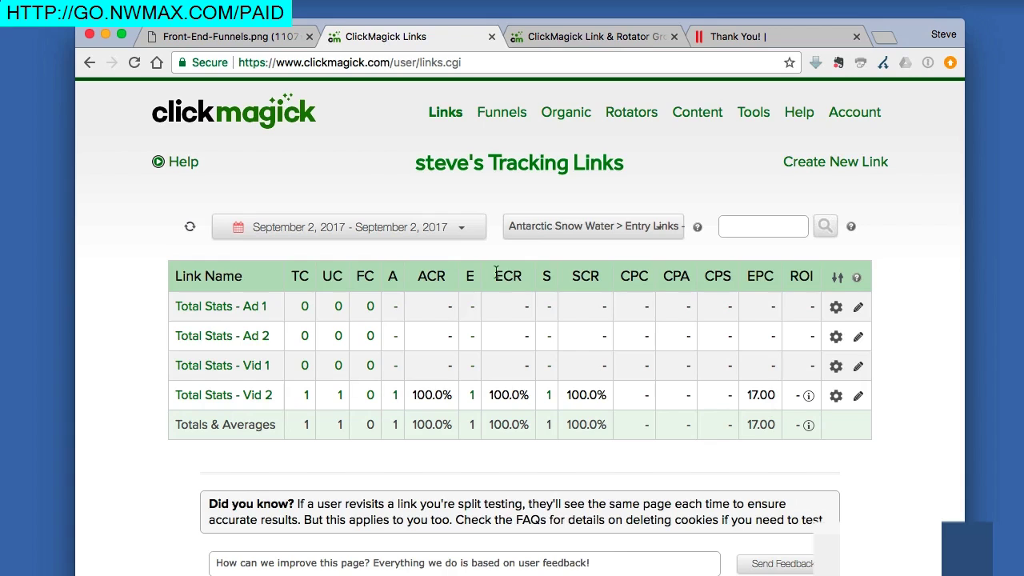
Step: Check the Antarctic Snow Water group for the 17.00 sale, return to Entry Links - ASW, and show the funnel diagram
{"action": "left_click", "coordinate": [535, 227]}
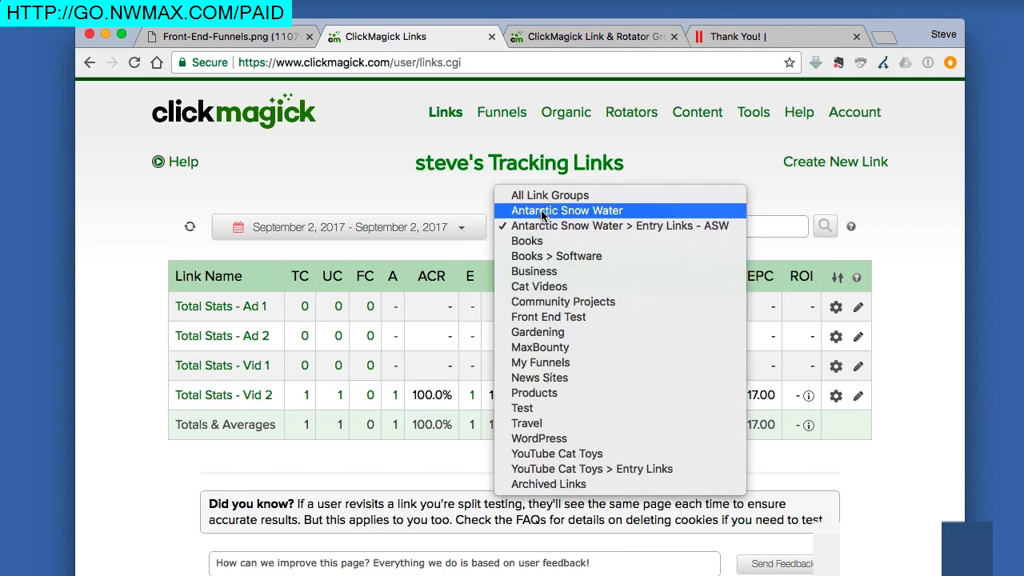
{"action": "left_click", "coordinate": [542, 212]}
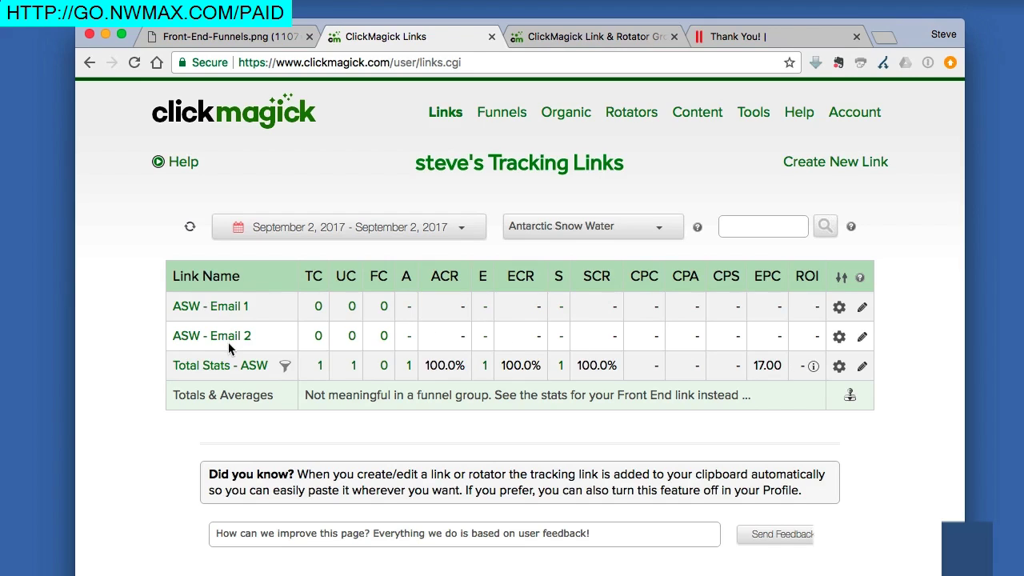
{"action": "left_click", "coordinate": [594, 227]}
{"action": "left_click", "coordinate": [592, 242]}
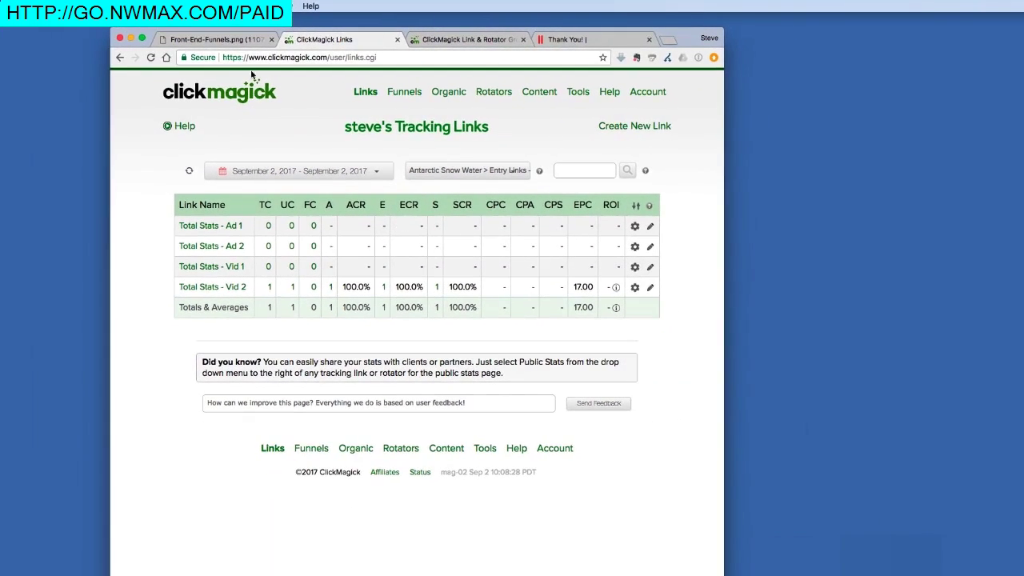
{"action": "left_click", "coordinate": [224, 40]}
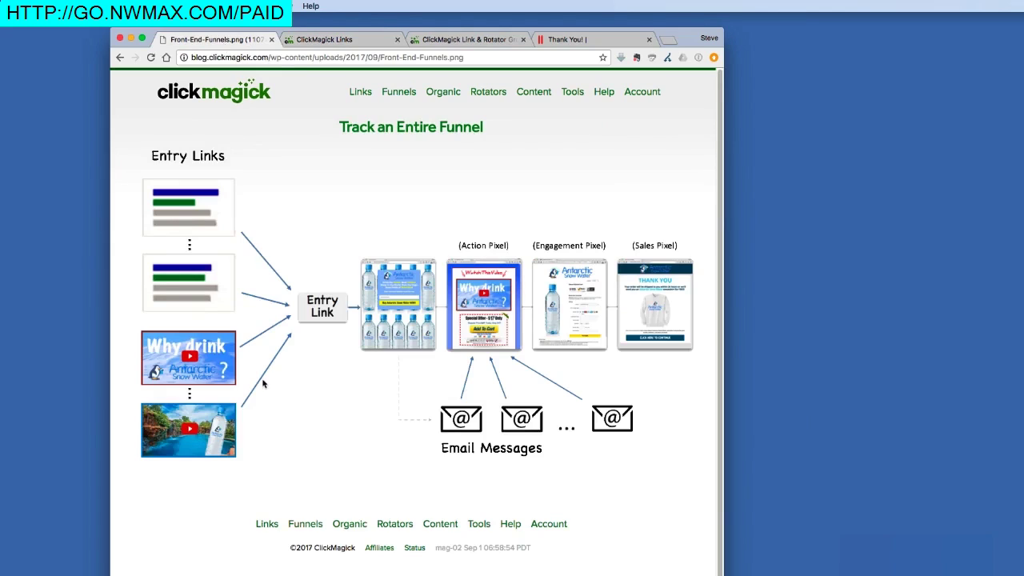